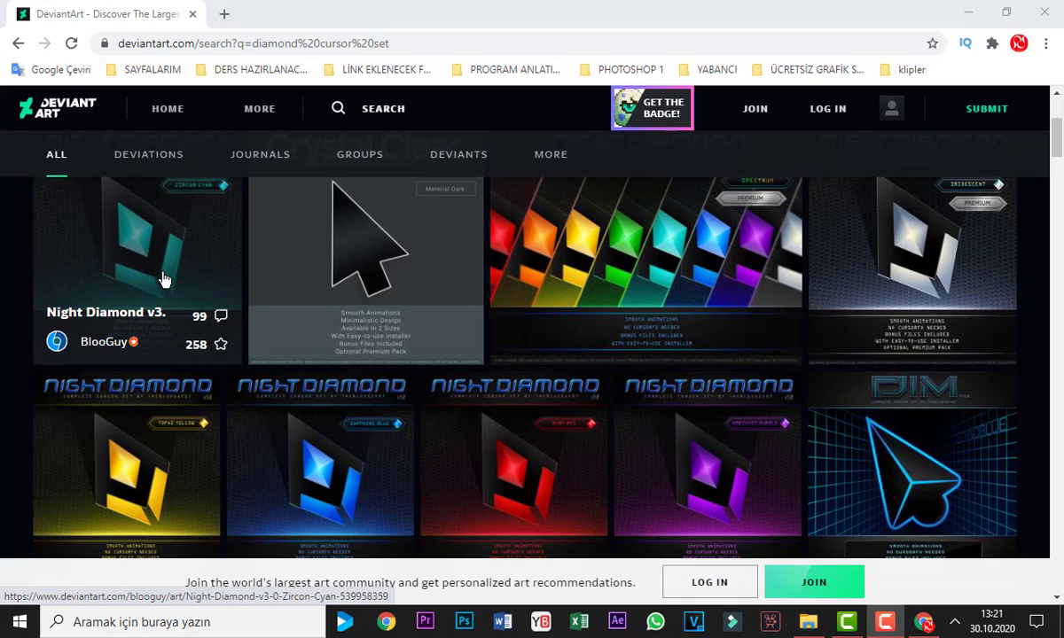
# - Open the Night Diamond v3.0 Zircon Cyan cursor set on DeviantArt, try to download it, and dismiss the sign-up page
pyautogui.click(163, 279)
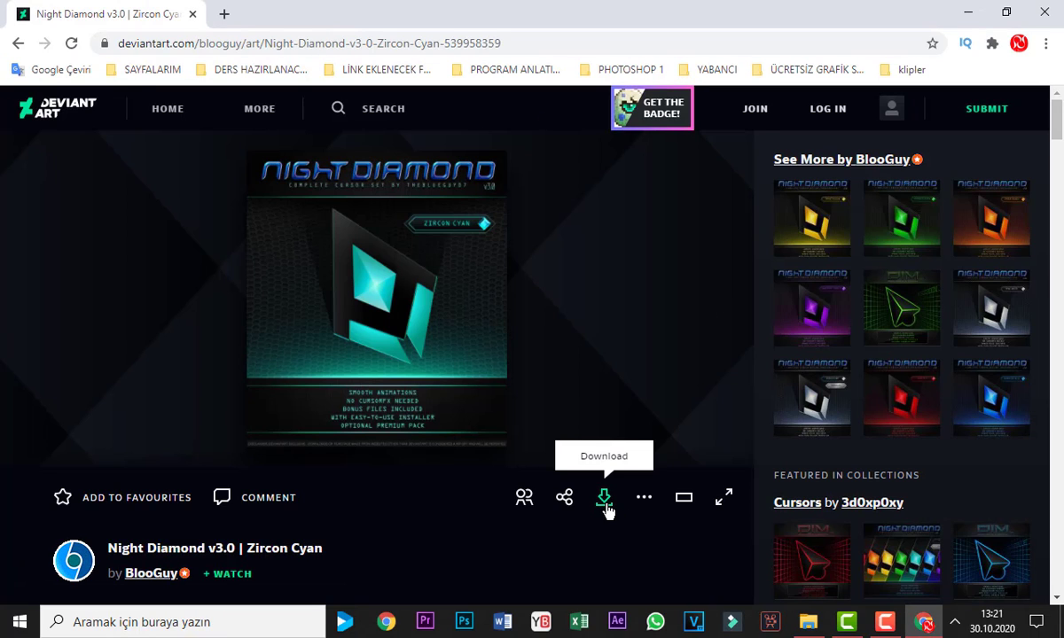
pyautogui.click(606, 505)
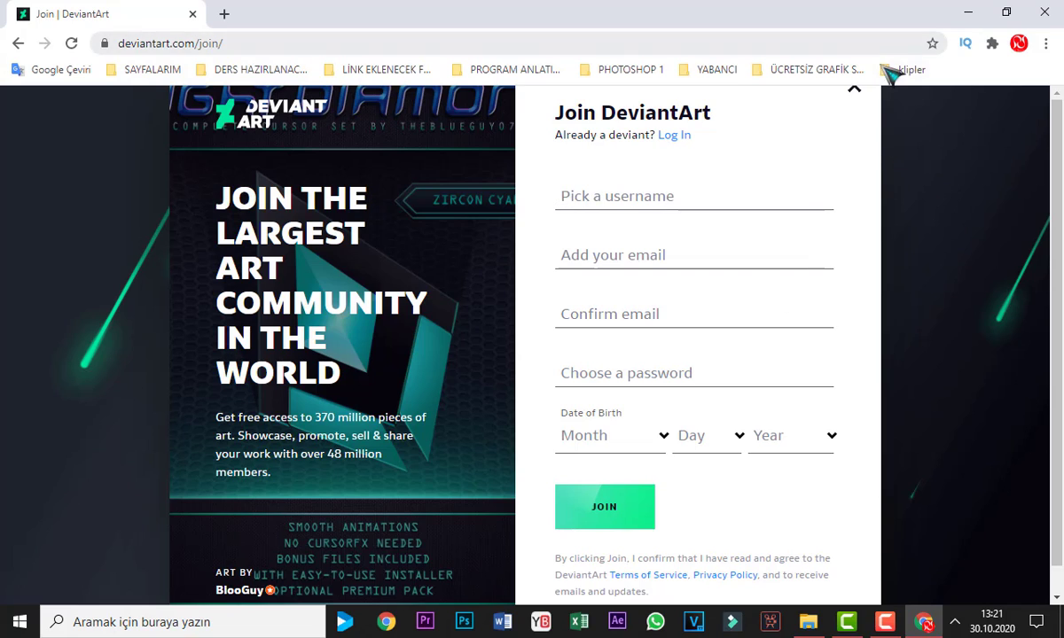
pyautogui.click(856, 96)
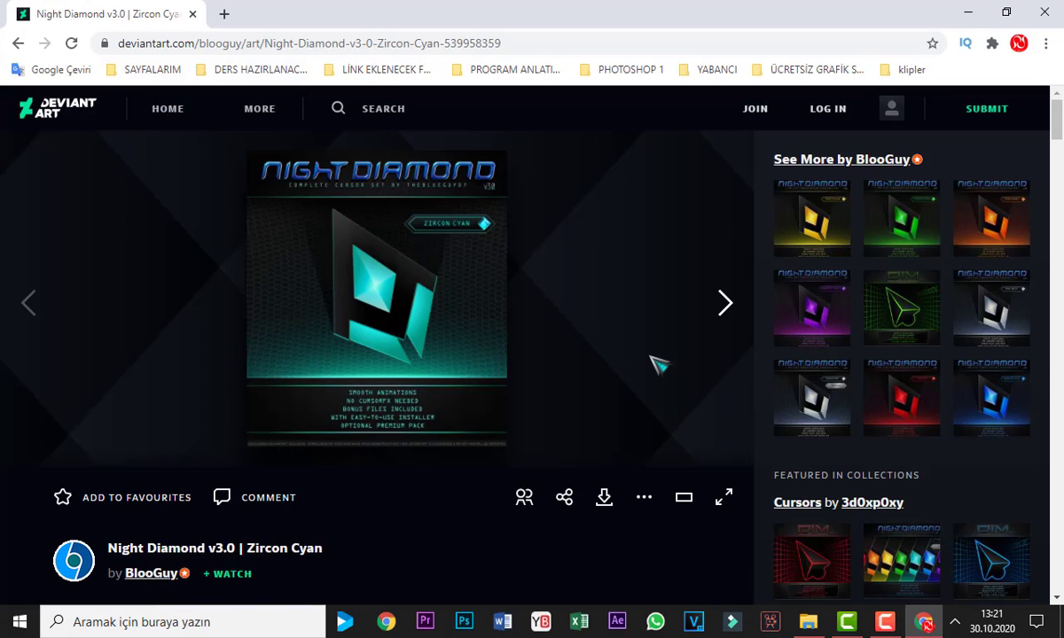
# - Switch to File Explorer and look through the cursor files in the Yeni klasör folder down to the Sonic cursors
pyautogui.hotkey('alt', 'Tab')
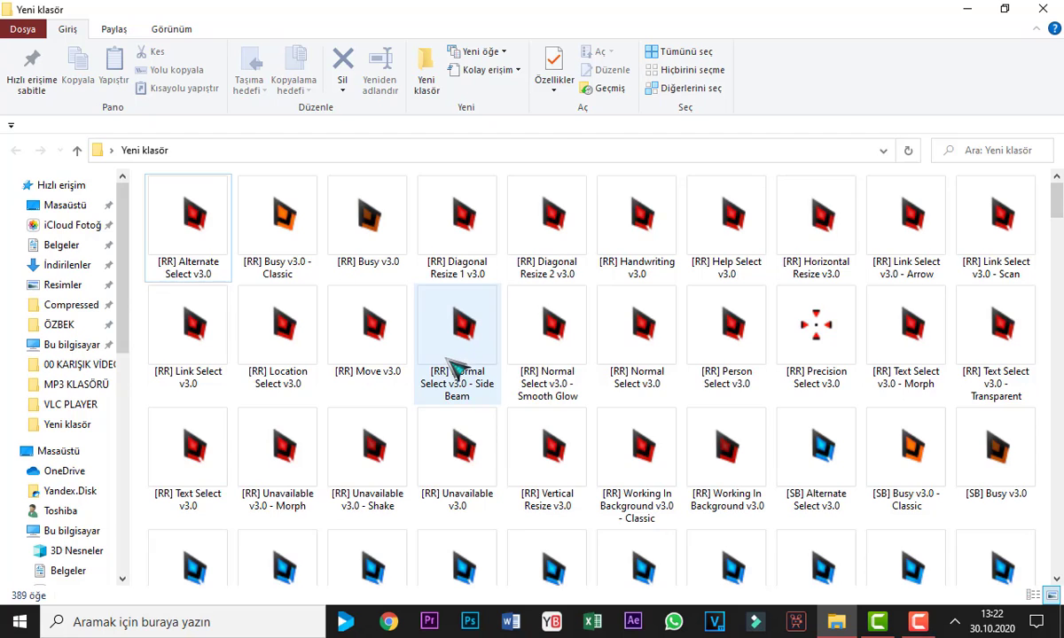
pyautogui.scroll(-5, 454, 368)
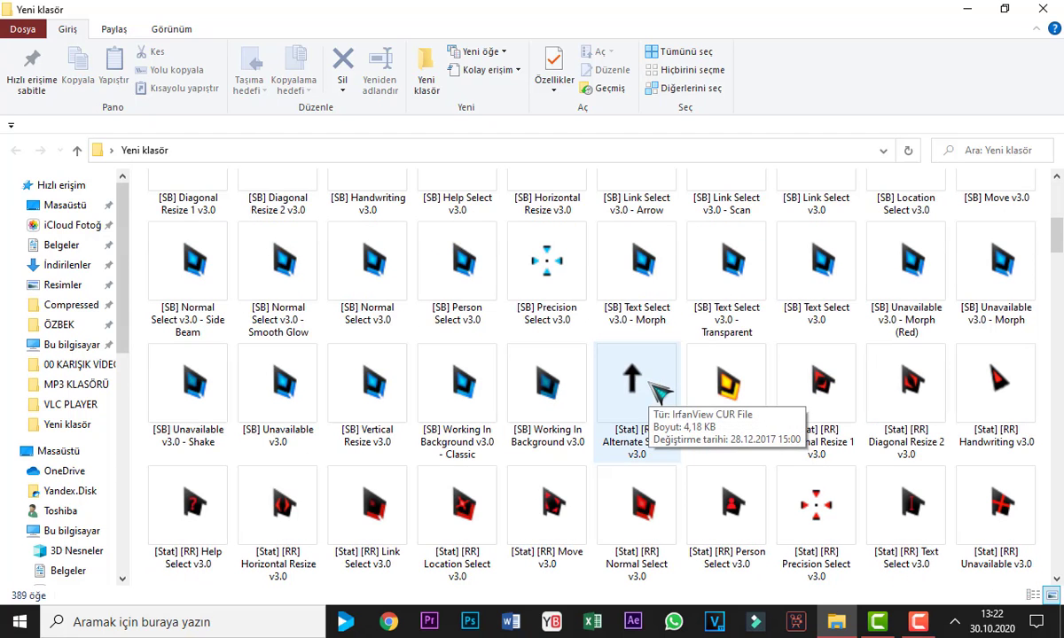
pyautogui.scroll(-3, 567, 390)
pyautogui.scroll(-3, 572, 395)
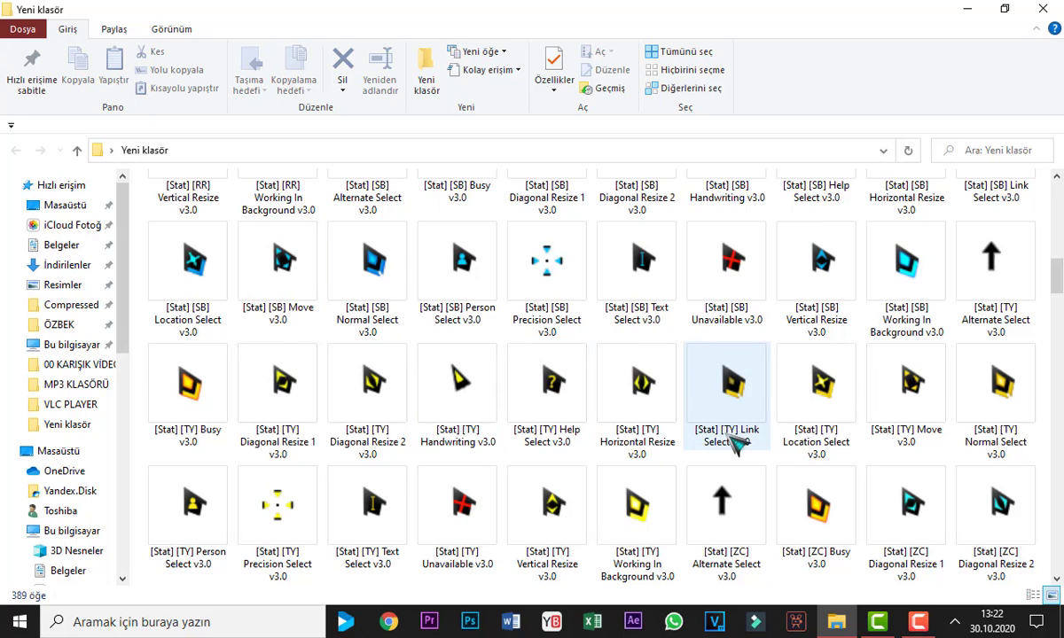
pyautogui.scroll(-6, 734, 445)
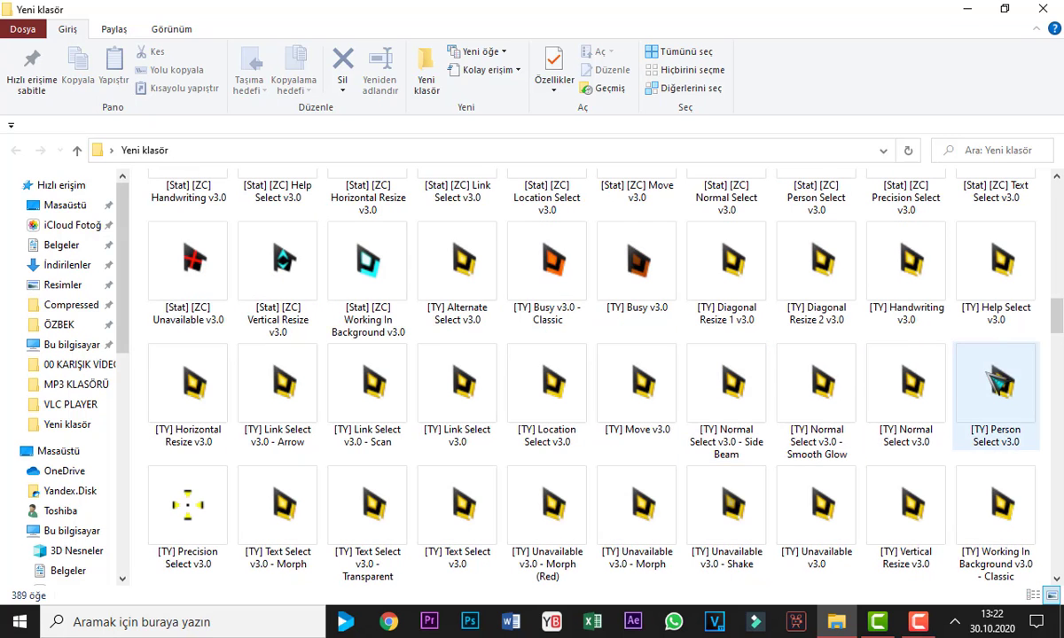
pyautogui.scroll(-3, 842, 392)
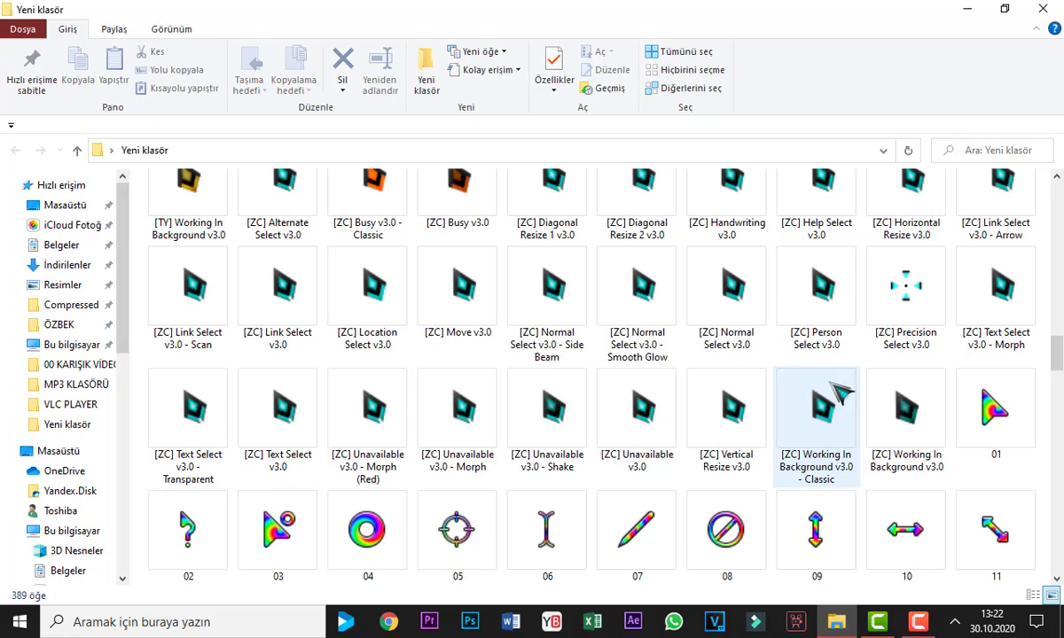
pyautogui.scroll(-4, 840, 393)
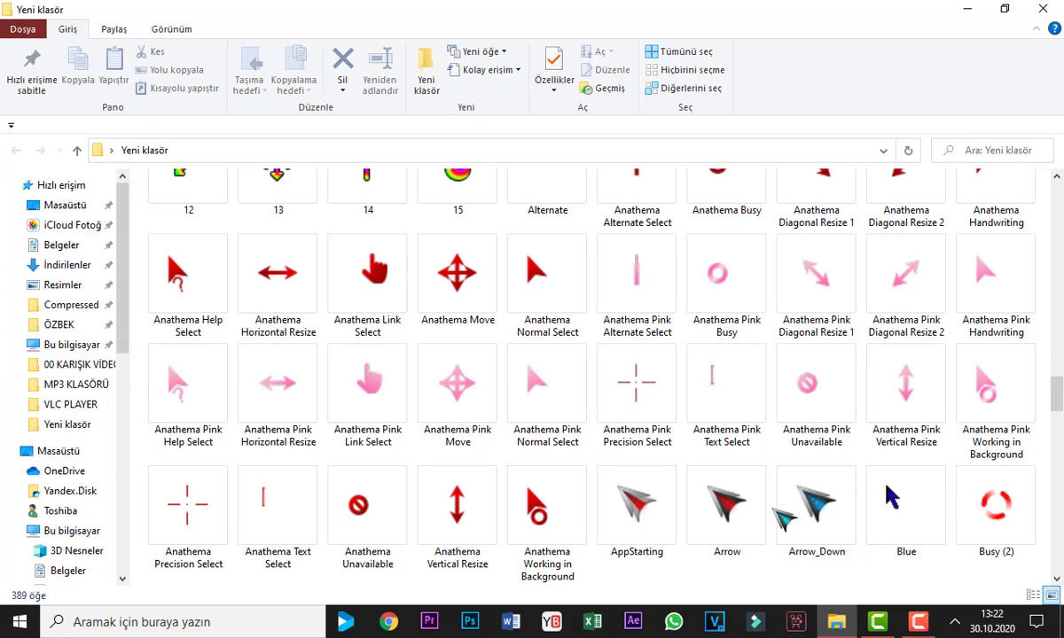
pyautogui.scroll(-4, 780, 516)
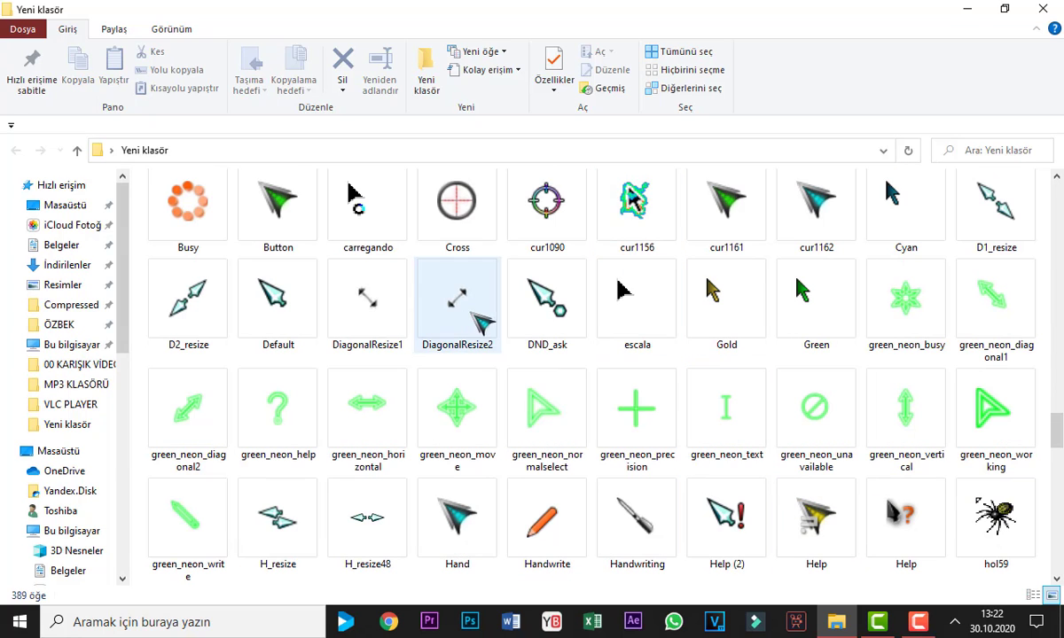
pyautogui.scroll(-5, 637, 302)
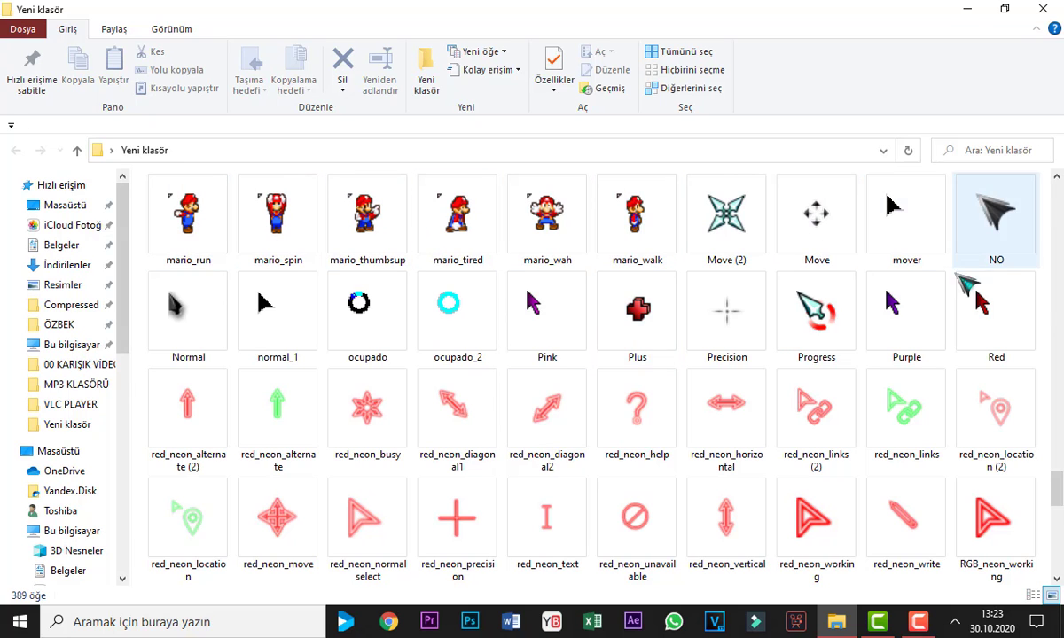
pyautogui.scroll(-5, 770, 400)
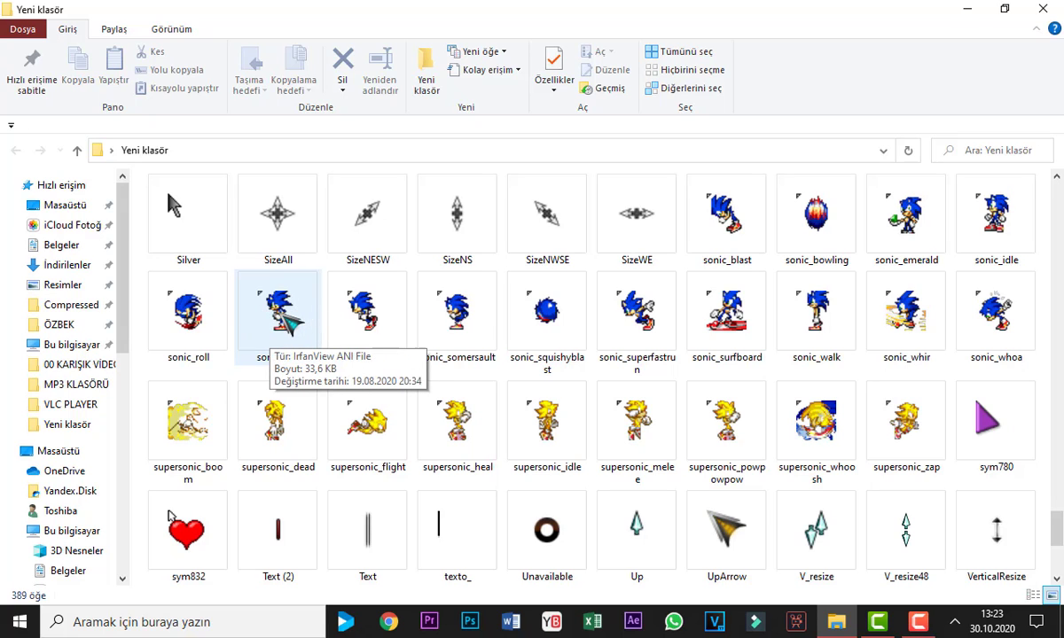
# - Preview the sonic_run cursor enlarged in IrfanView 64-bit and close the viewer
pyautogui.rightClick(284, 318)
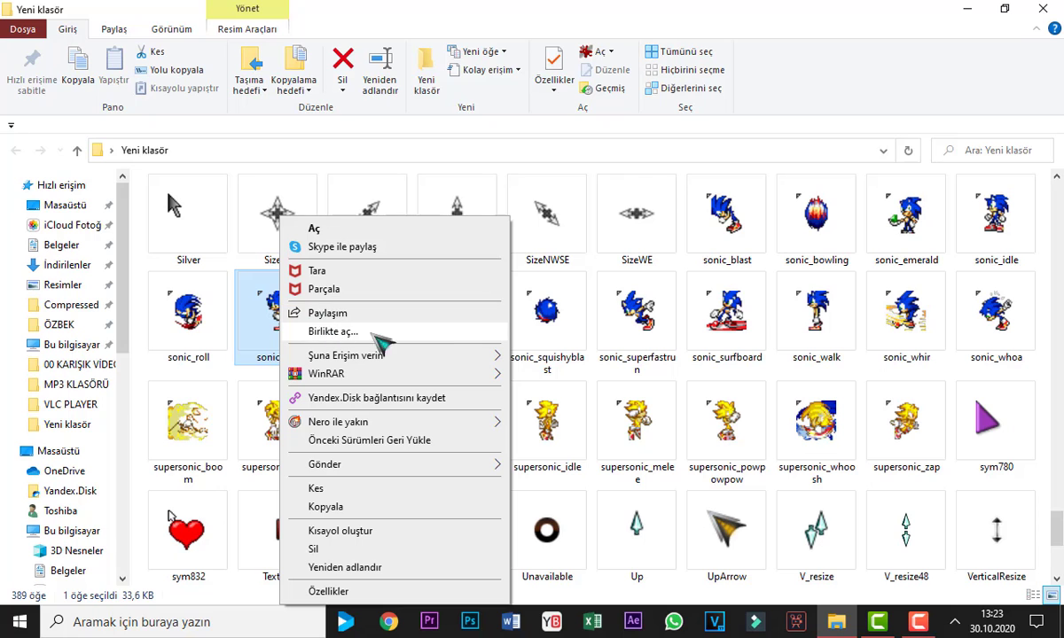
pyautogui.click(400, 331)
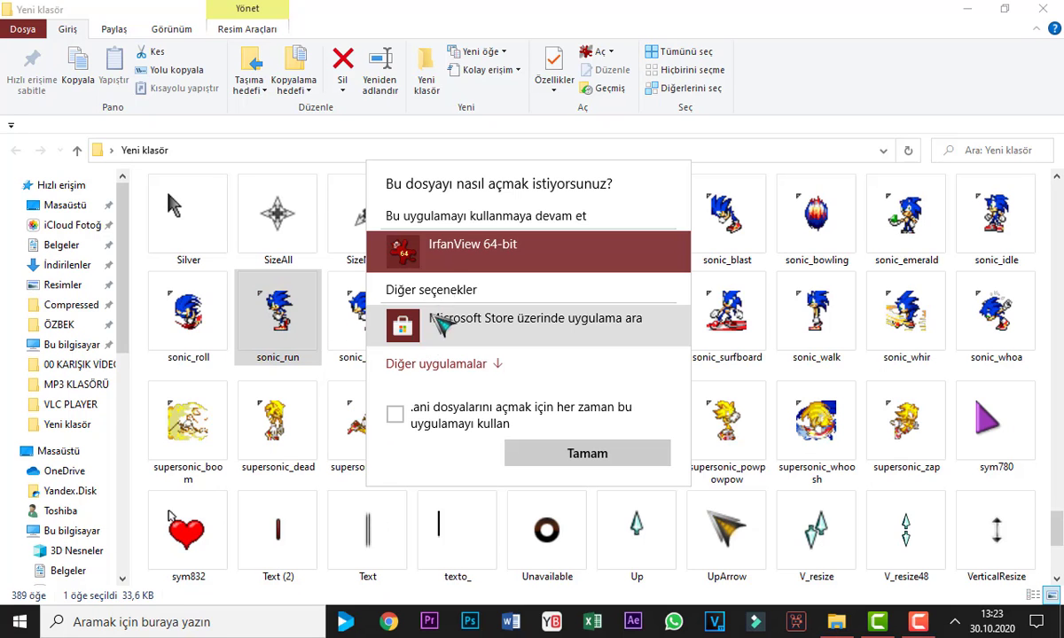
pyautogui.click(612, 457)
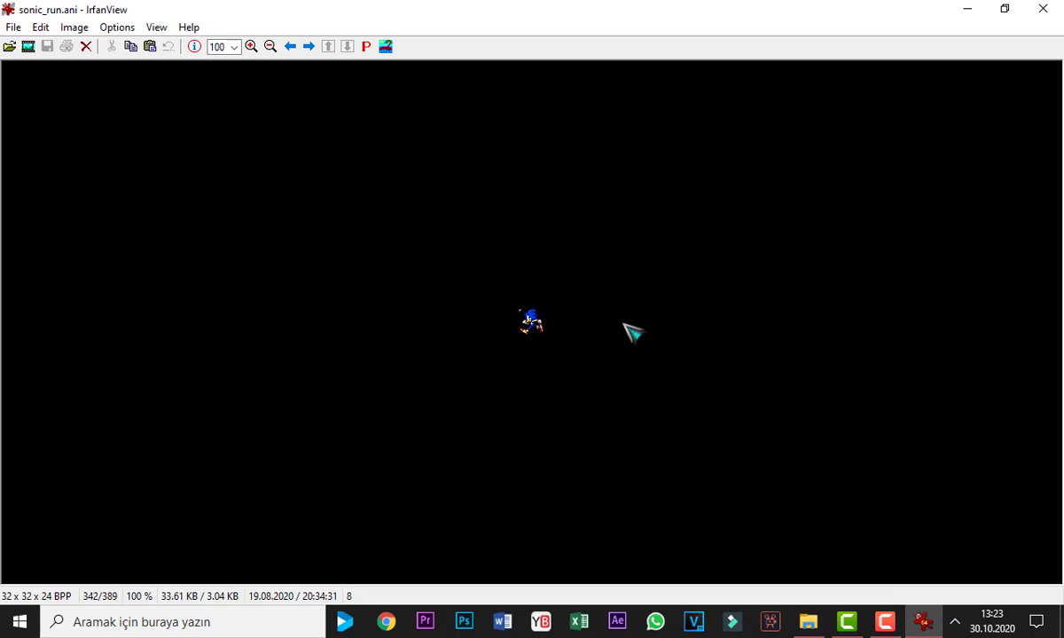
pyautogui.click(251, 46)
pyautogui.click(251, 46)
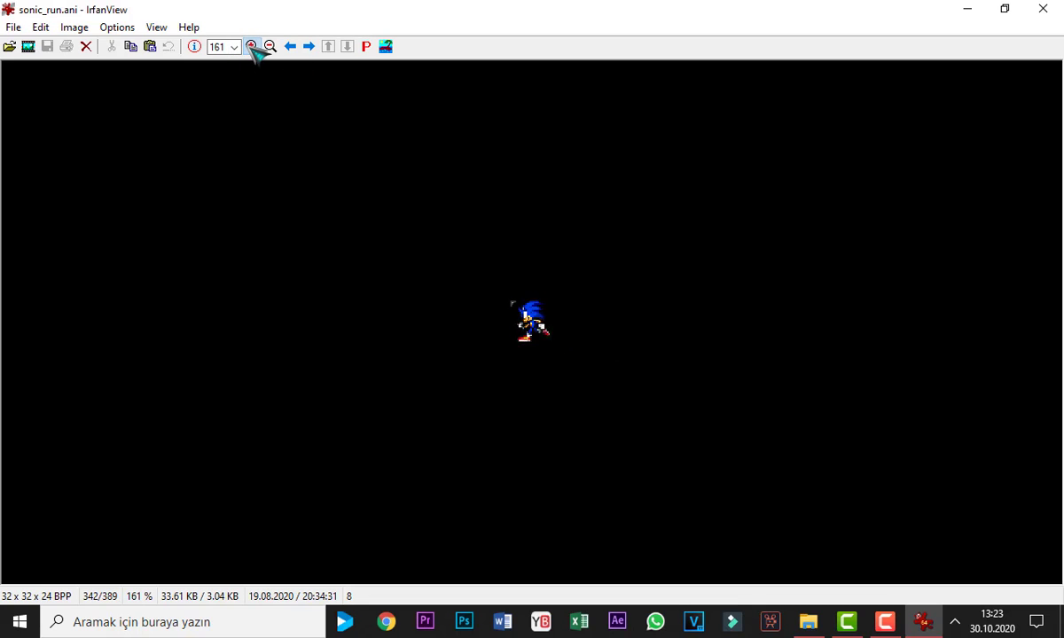
pyautogui.click(250, 46)
pyautogui.click(251, 46)
pyautogui.click(250, 46)
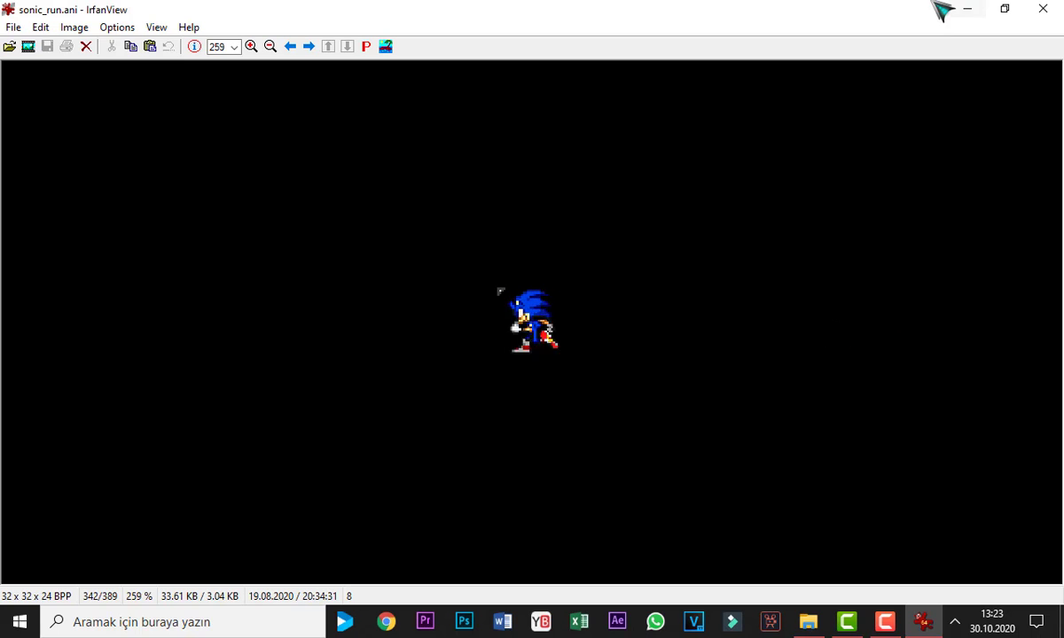
pyautogui.click(1043, 9)
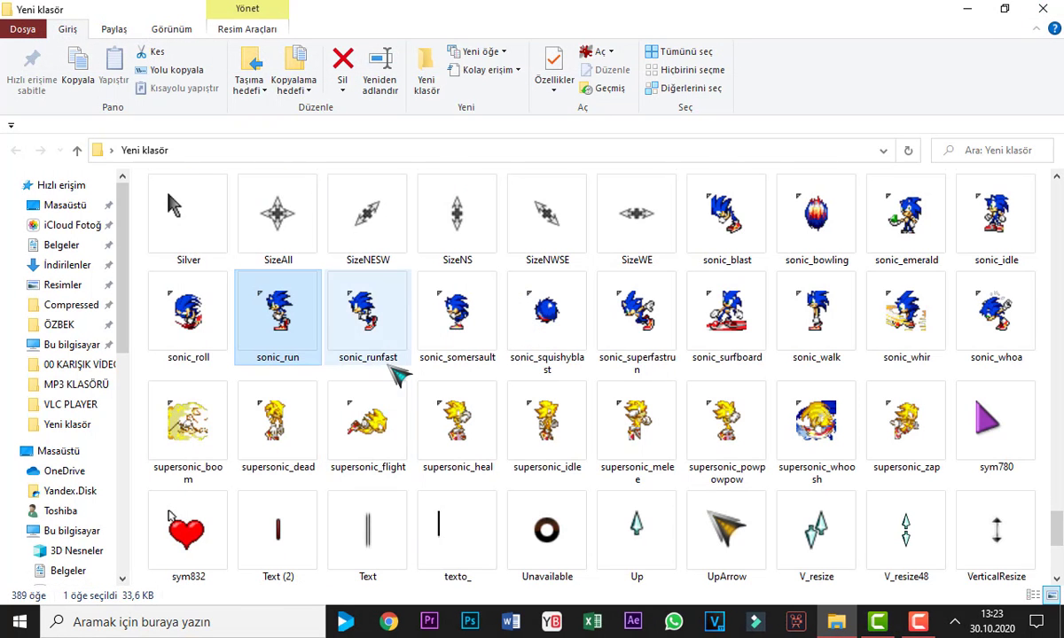
# - Look through the remaining cursor files in the Yeni klasör folder, return to the first ones, and minimize the window
pyautogui.scroll(-2, 392, 368)
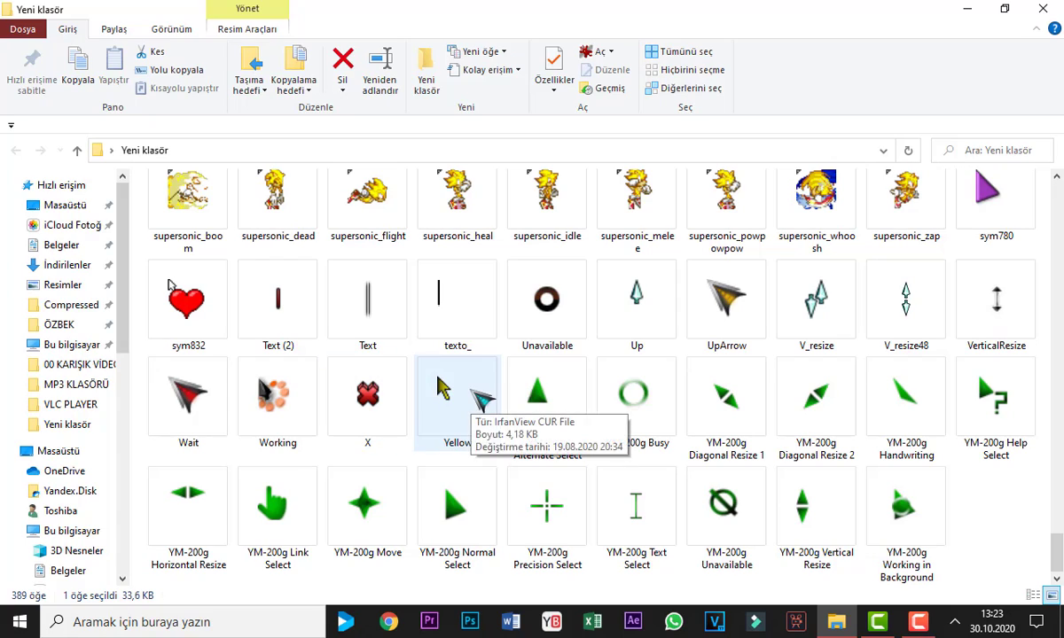
pyautogui.scroll(5, 660, 443)
pyautogui.scroll(20, 661, 443)
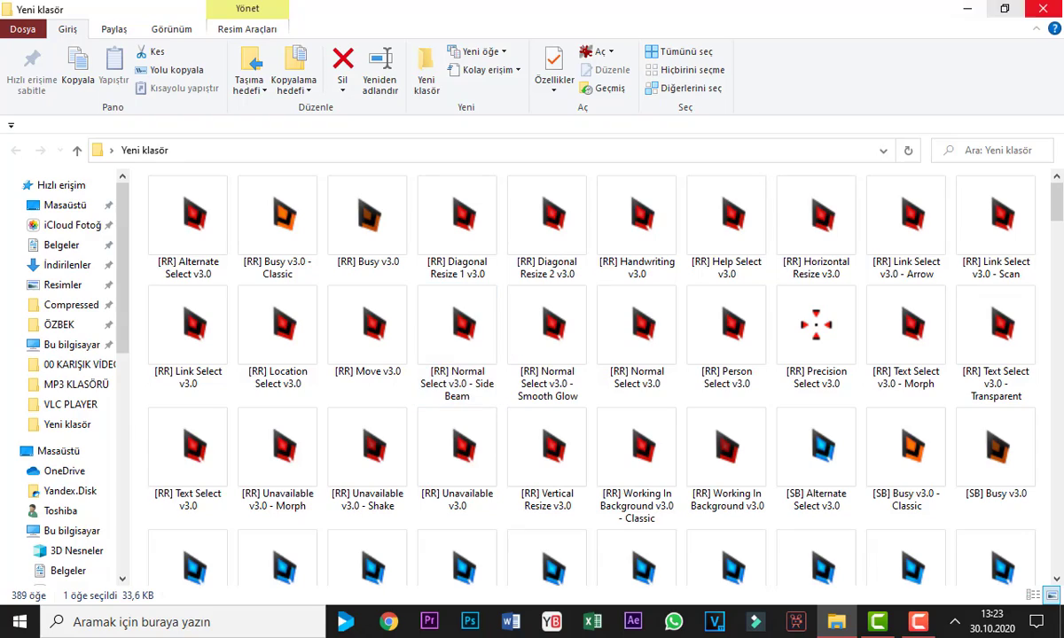
pyautogui.click(965, 8)
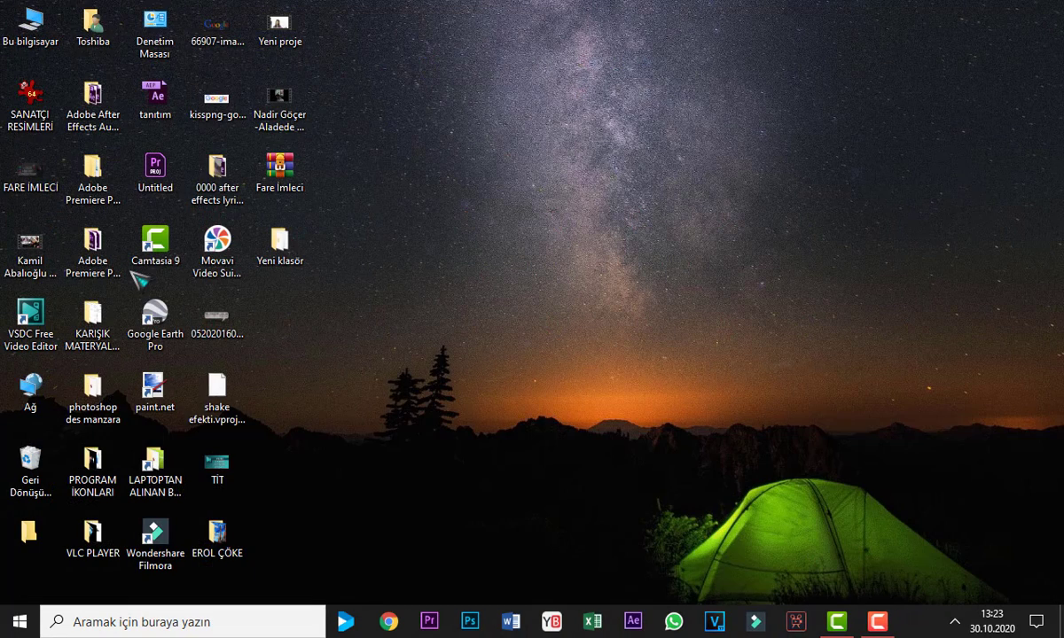
# - Extract the Fare İmleci archive on the desktop with WinRAR into its own Fare İmleci folder
pyautogui.rightClick(288, 170)
pyautogui.moveTo(373, 218)
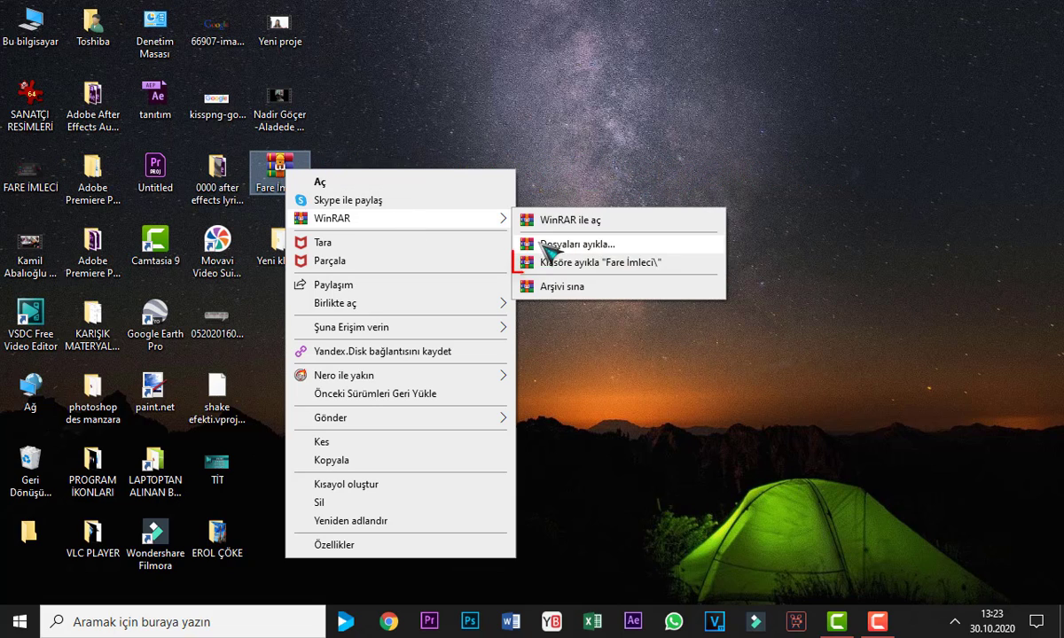
pyautogui.click(594, 263)
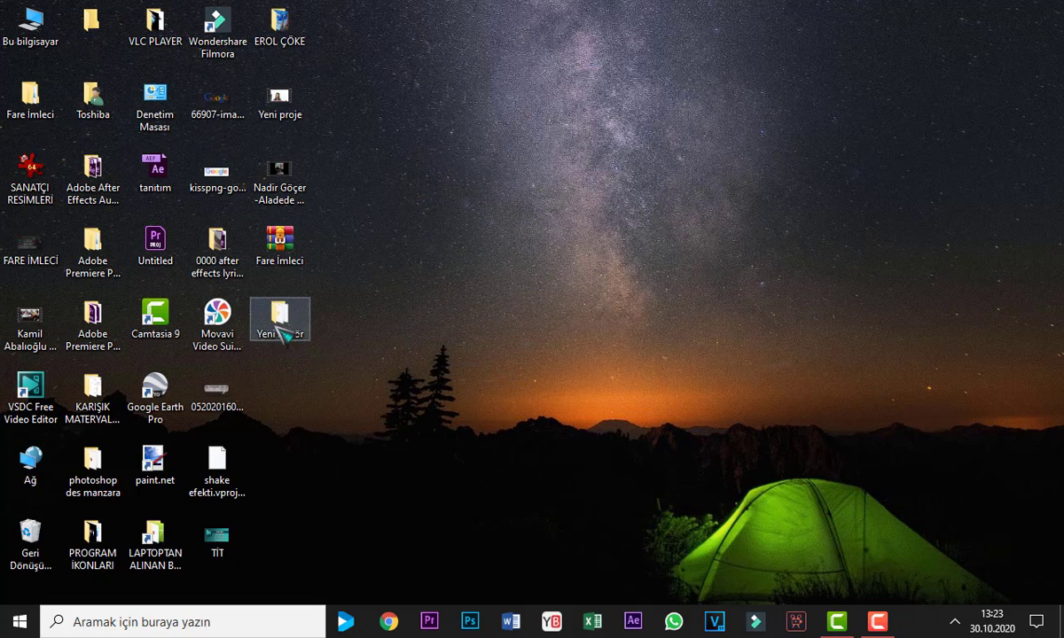
# - Open the extracted Fare İmleci folder and go down to the Night Diamond v3.0 - Ruby Red cursor set
pyautogui.doubleClick(34, 99)
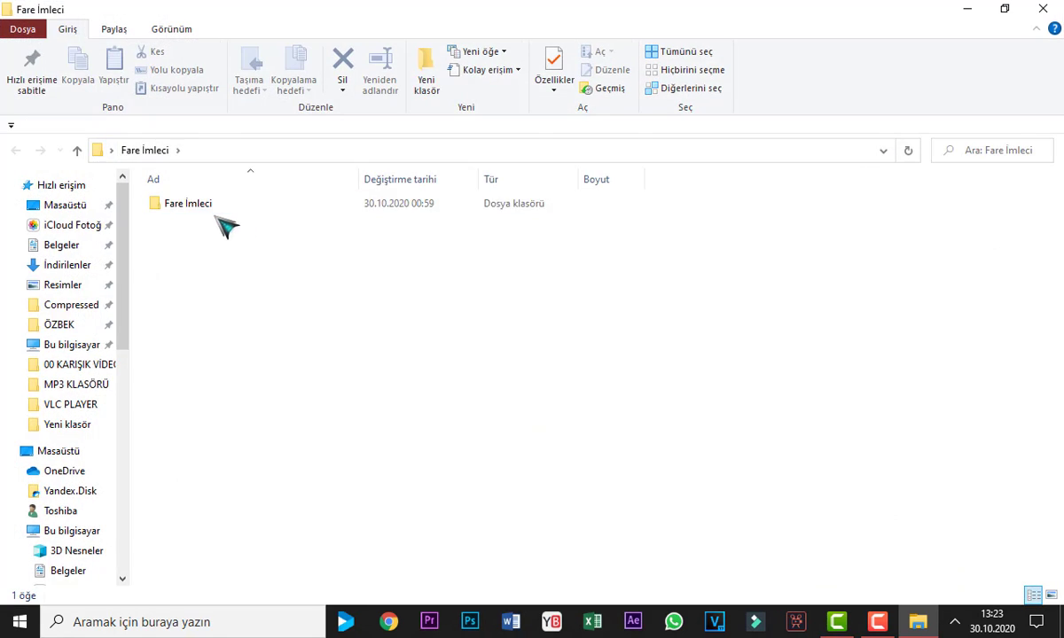
pyautogui.click(208, 217)
pyautogui.doubleClick(204, 213)
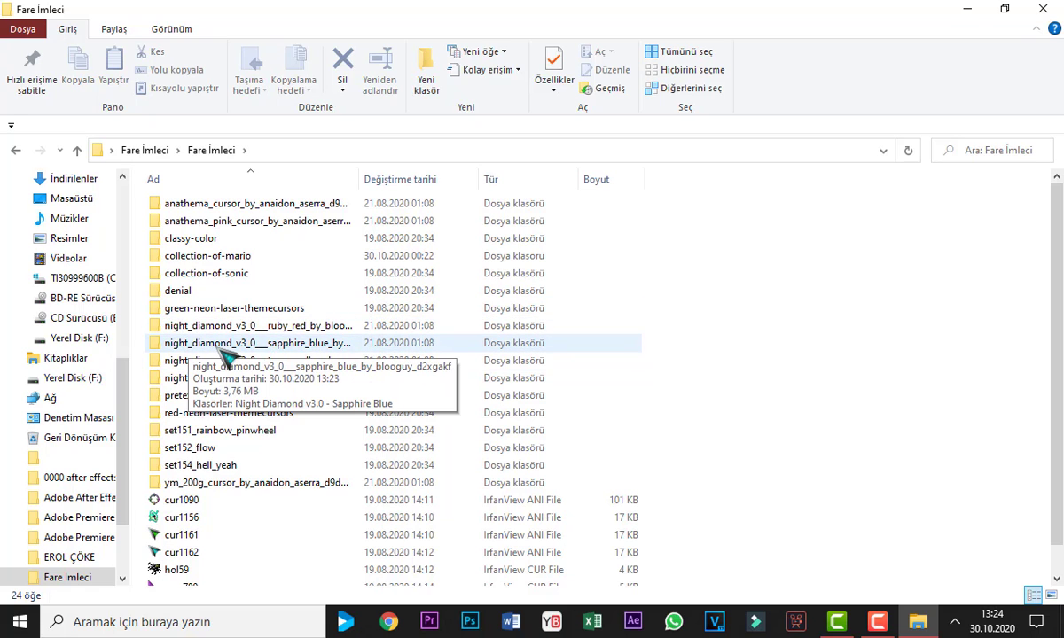
pyautogui.doubleClick(277, 327)
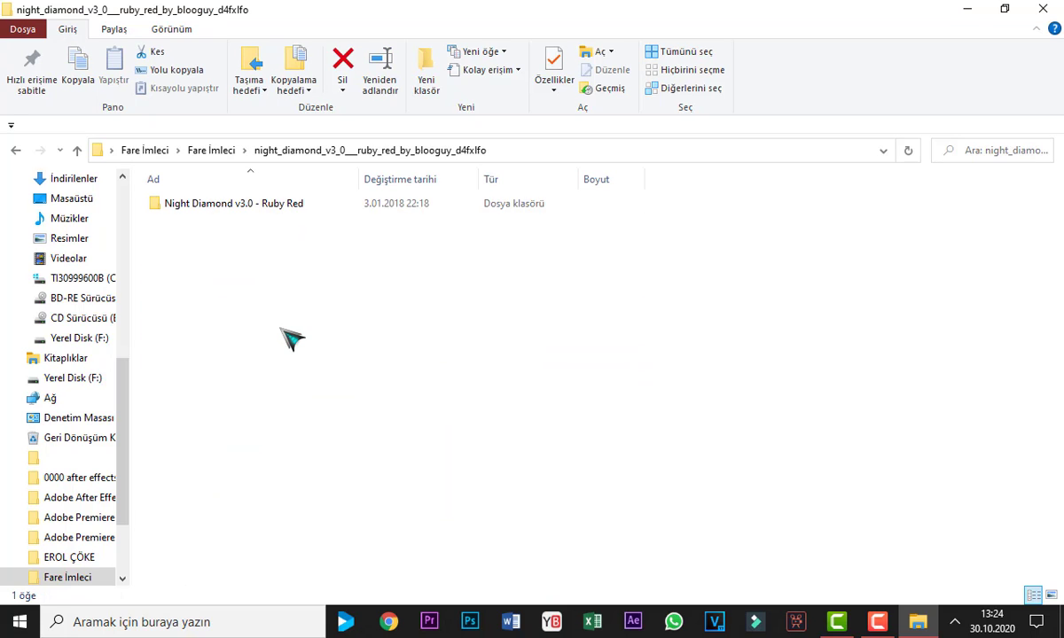
pyautogui.doubleClick(251, 206)
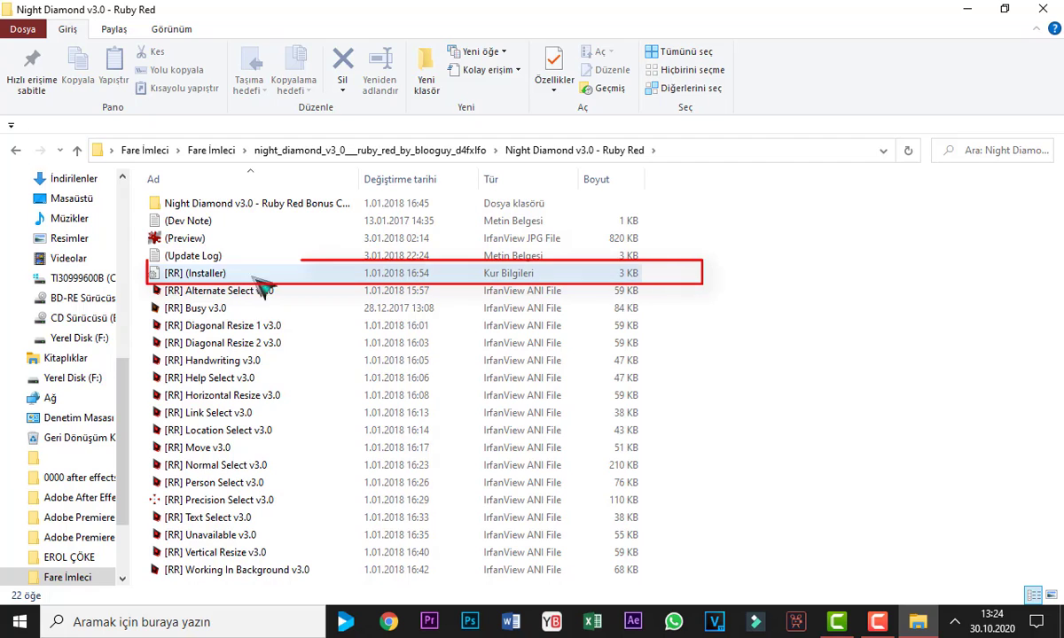
# - View the available actions for the [RR] (Installer) file, dismiss them, and close the folder window
pyautogui.click(210, 275)
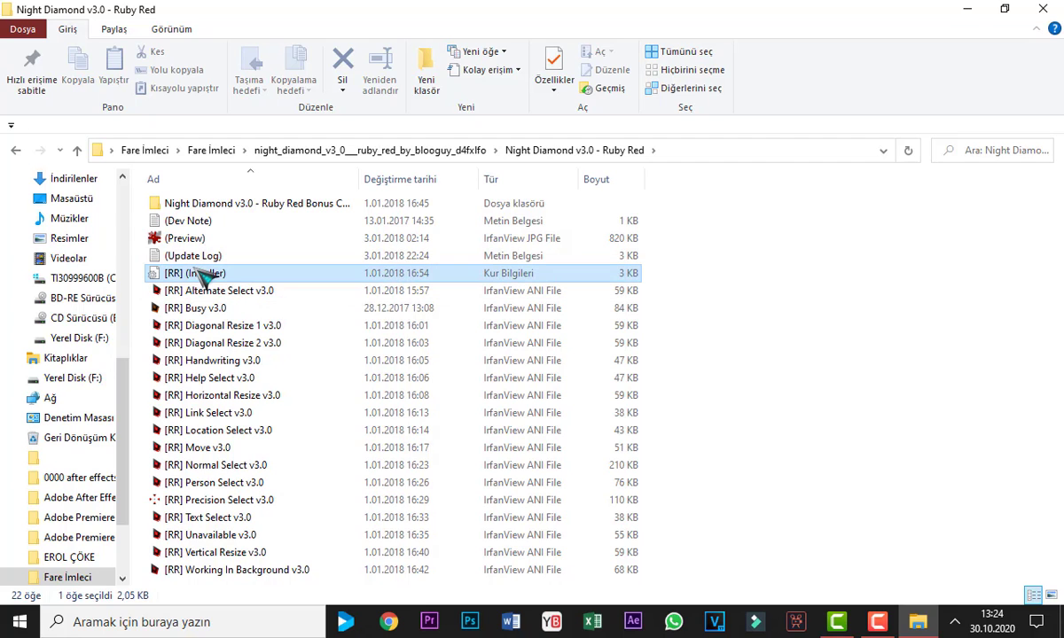
pyautogui.rightClick(210, 276)
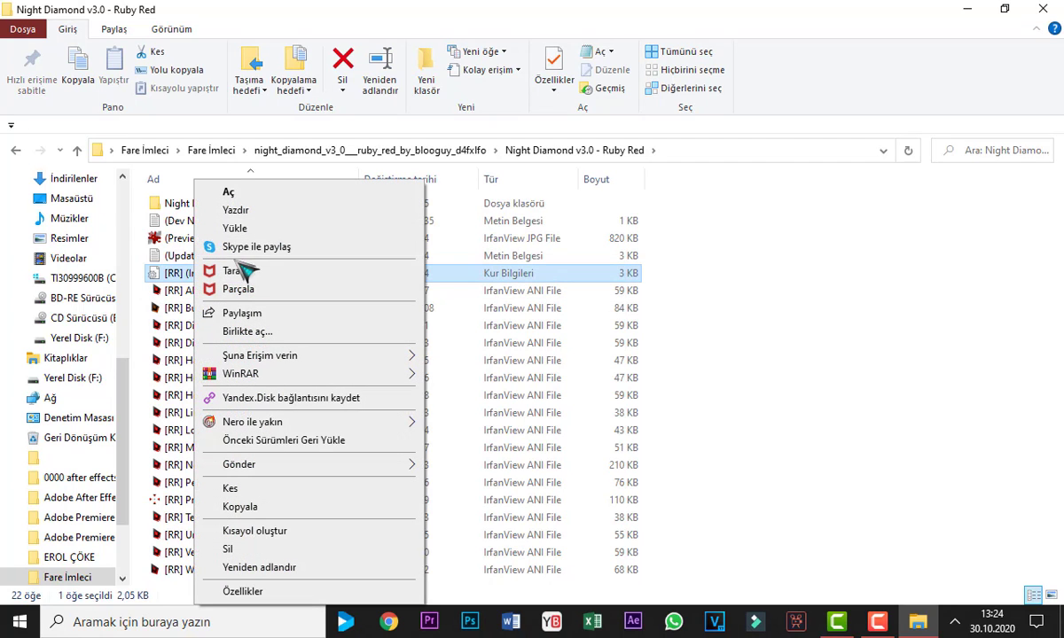
pyautogui.click(900, 364)
pyautogui.click(900, 364)
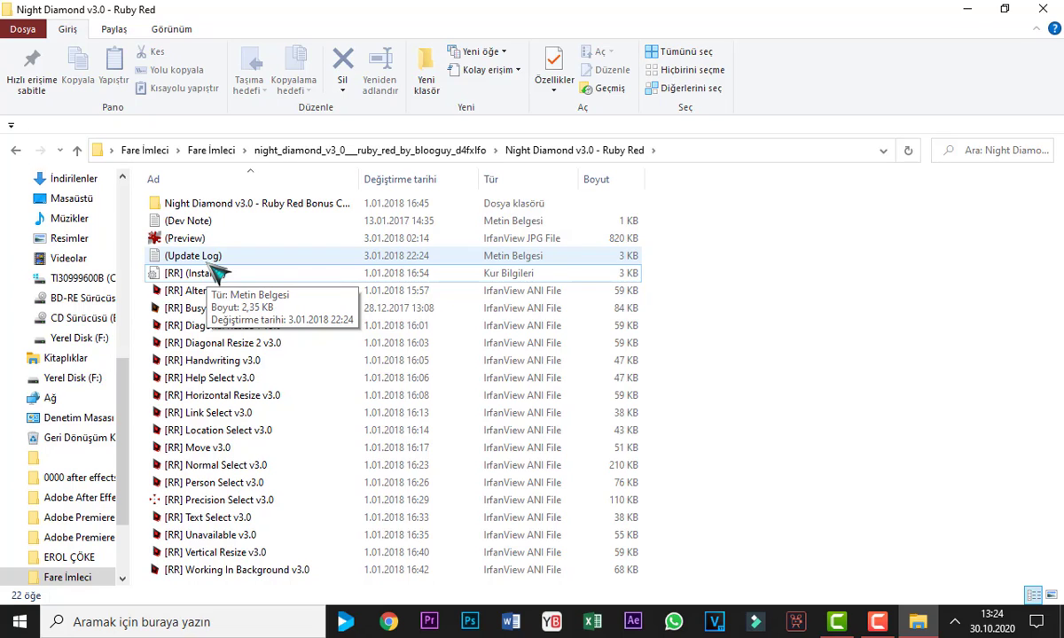
pyautogui.click(1042, 10)
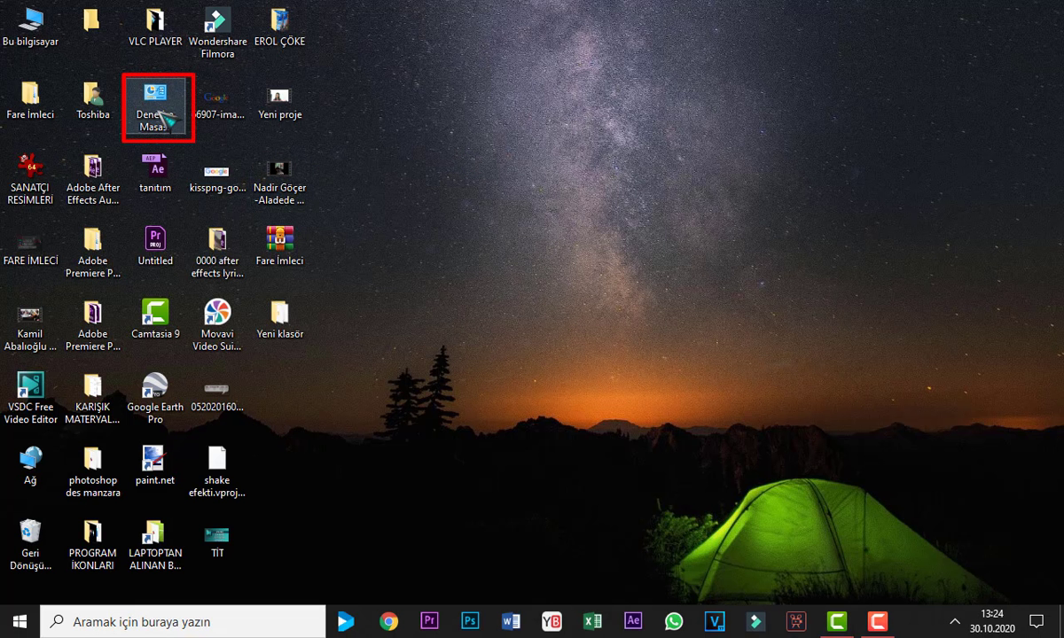
# - Open the mouse properties from Donanım ve Ses in the Control Panel and show the İşaretçiler settings
pyautogui.doubleClick(161, 112)
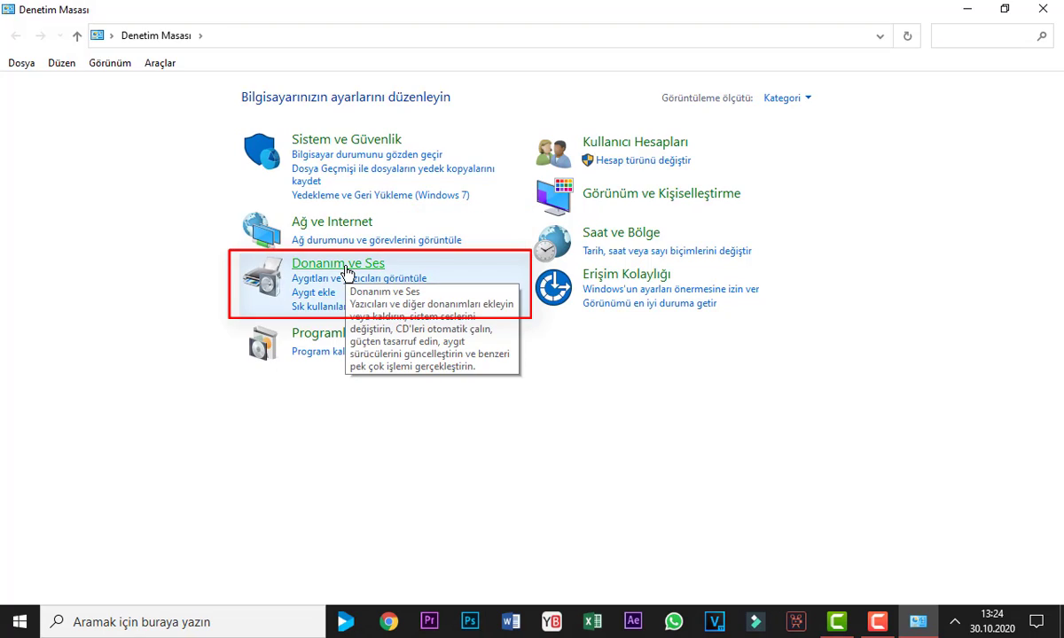
pyautogui.click(346, 272)
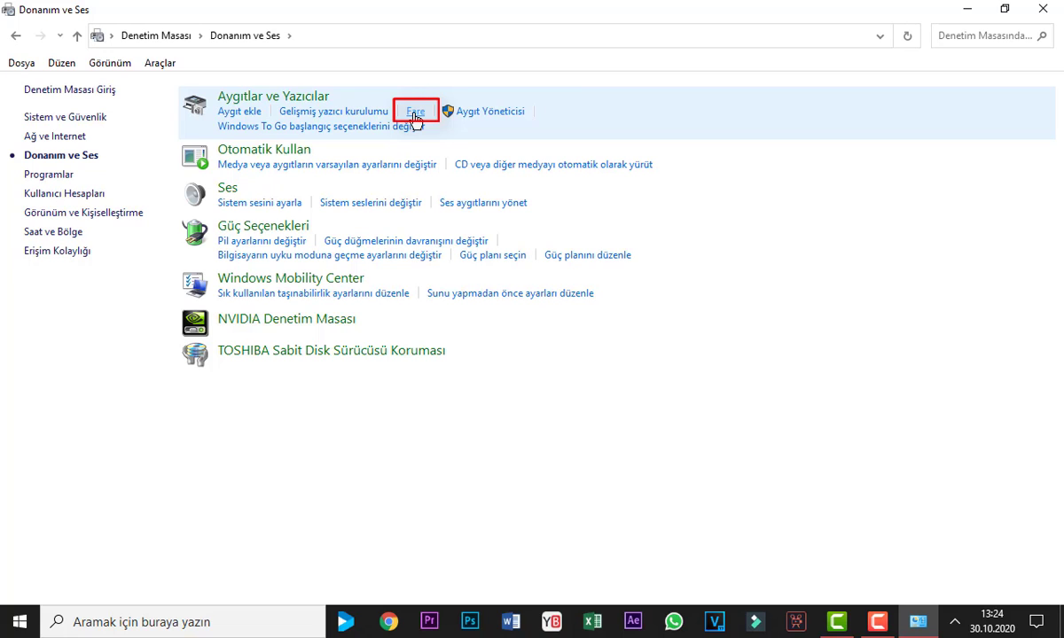
pyautogui.click(415, 112)
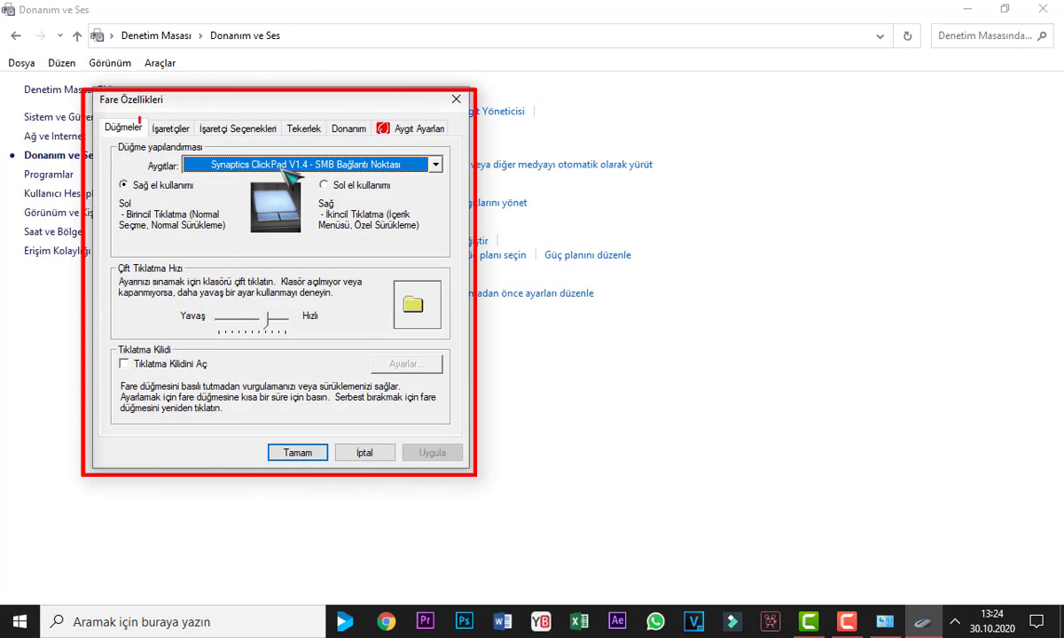
pyautogui.click(178, 133)
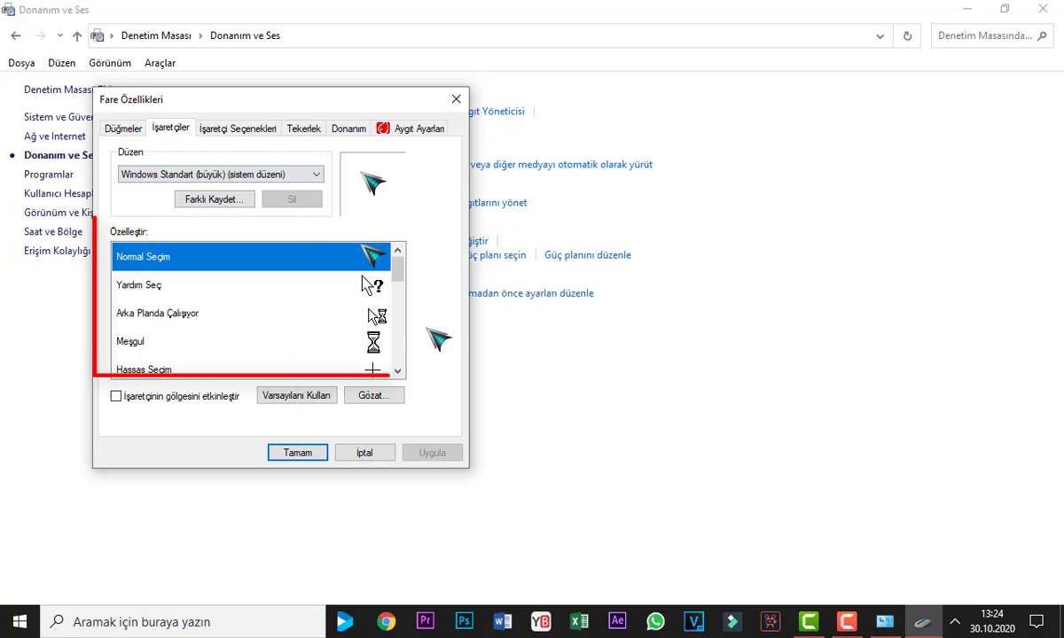
# - Browse for a Normal Seçim pointer file and go from the desktop into the inner Fare İmleci folder
pyautogui.click(377, 397)
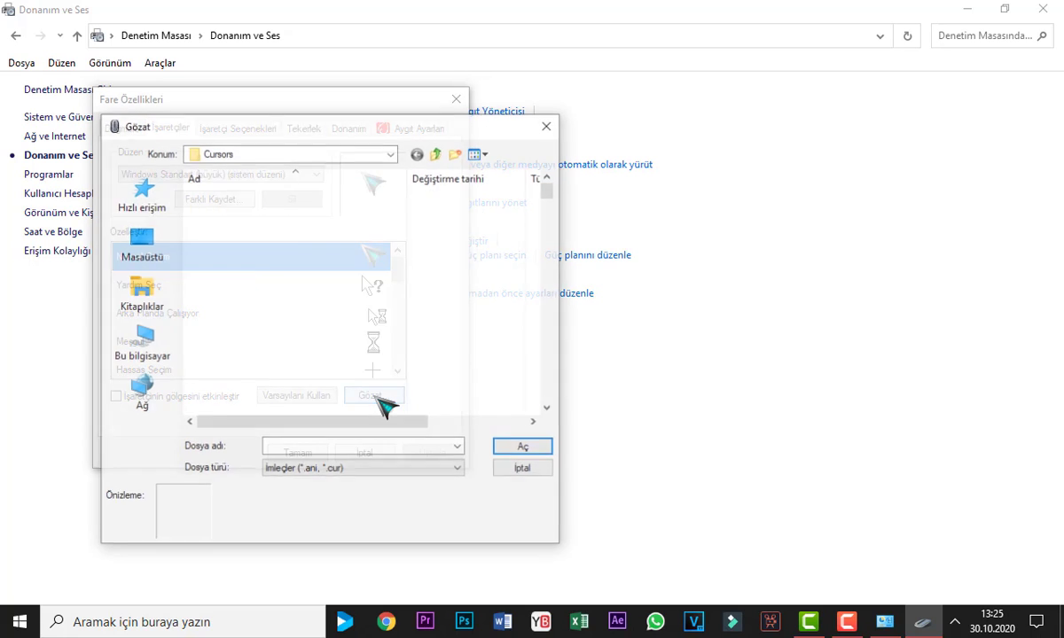
pyautogui.click(147, 245)
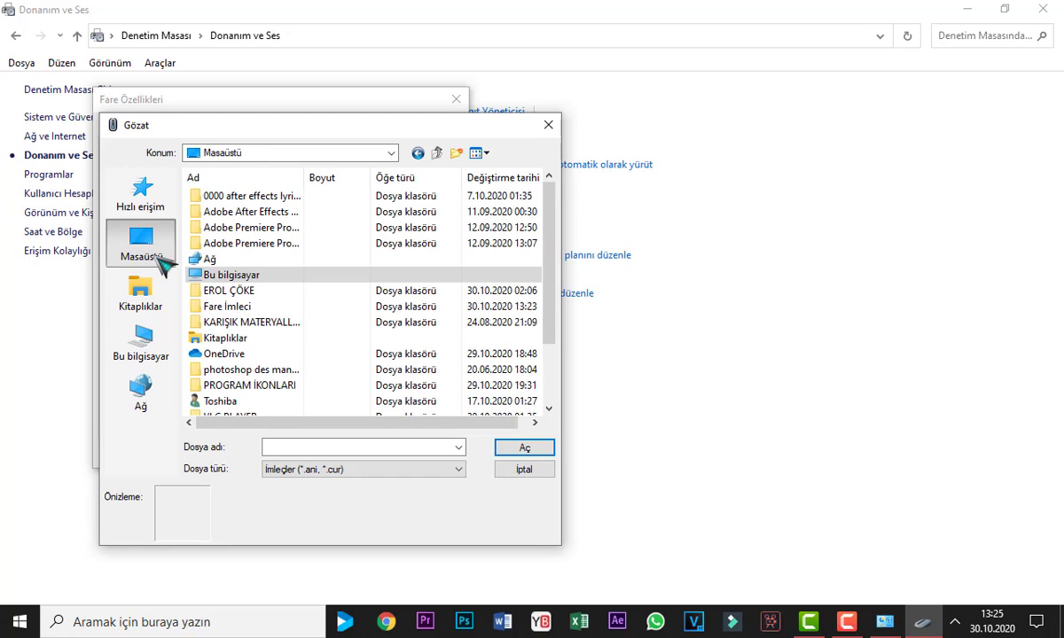
pyautogui.doubleClick(241, 309)
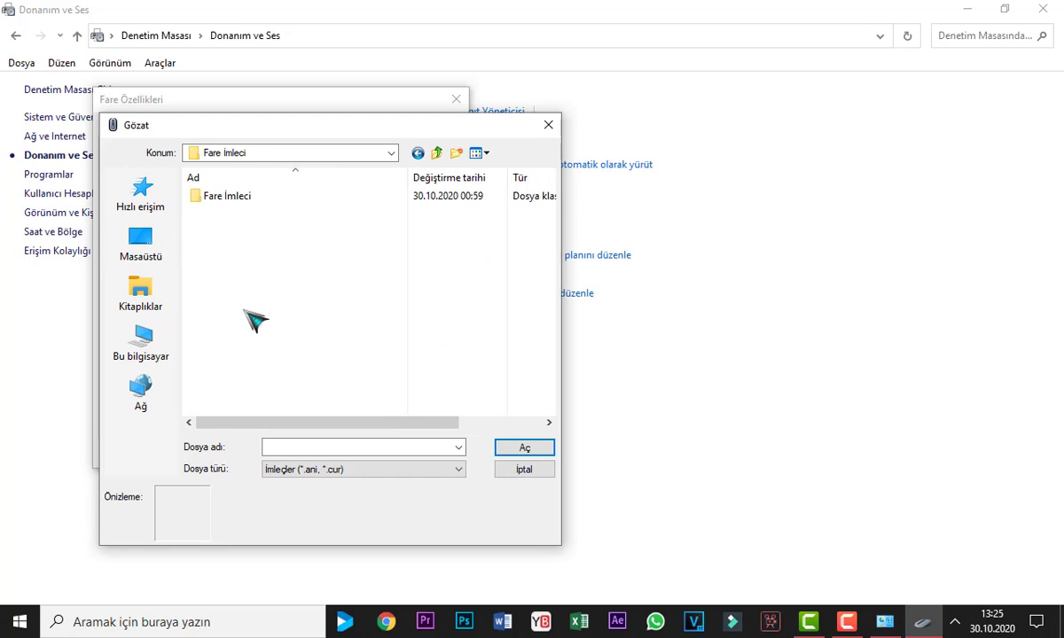
pyautogui.doubleClick(245, 201)
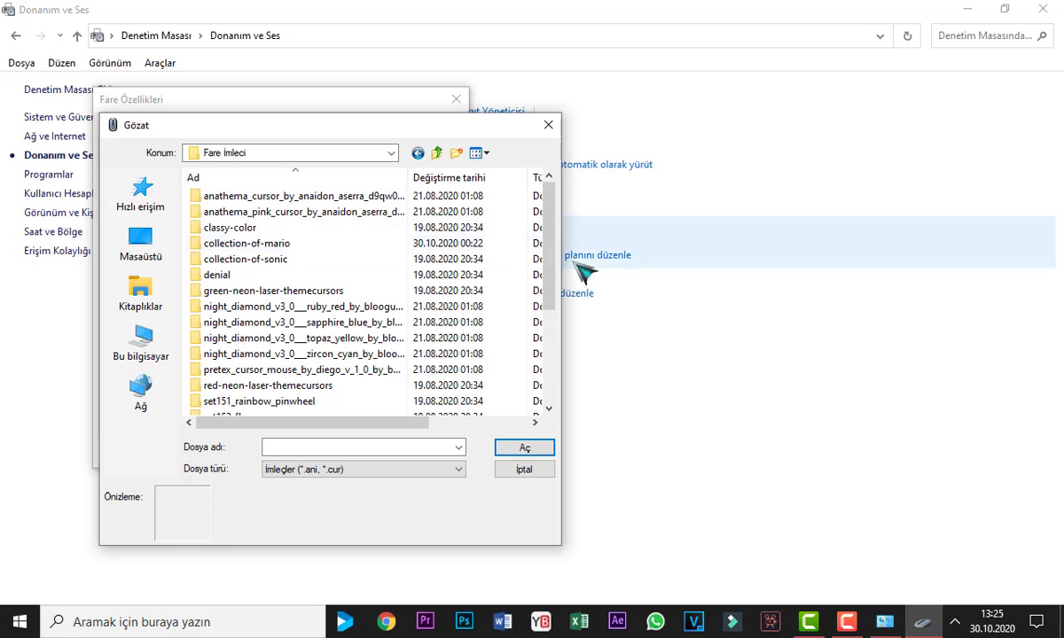
pyautogui.moveTo(552, 250); pyautogui.dragTo(555, 375)
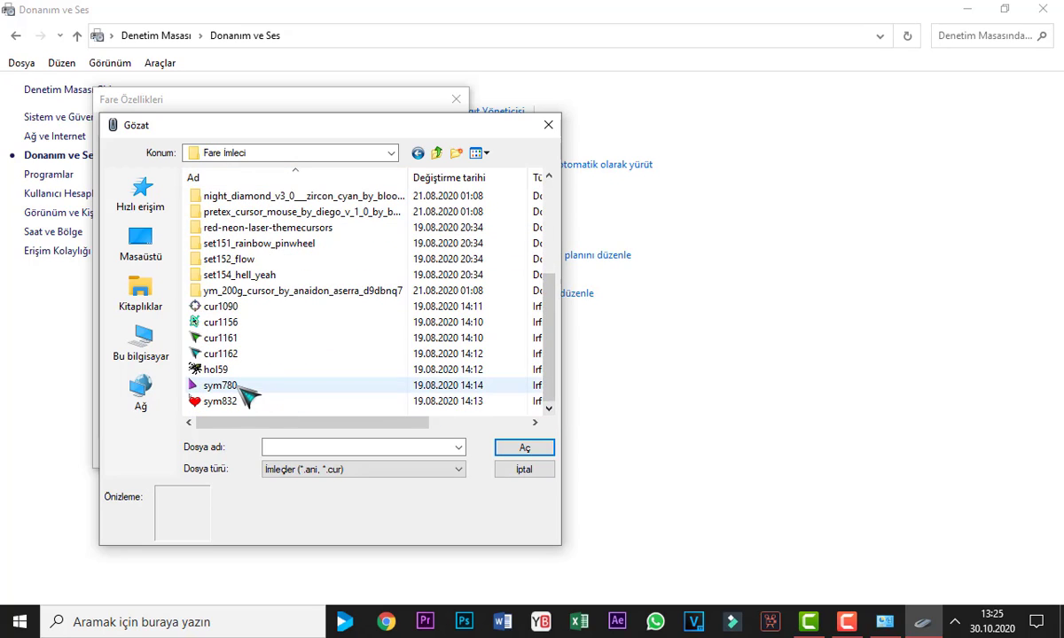
# - Apply the cur1161 cursor as the Normal Seçim pointer and close the mouse properties and Control Panel windows
pyautogui.click(199, 339)
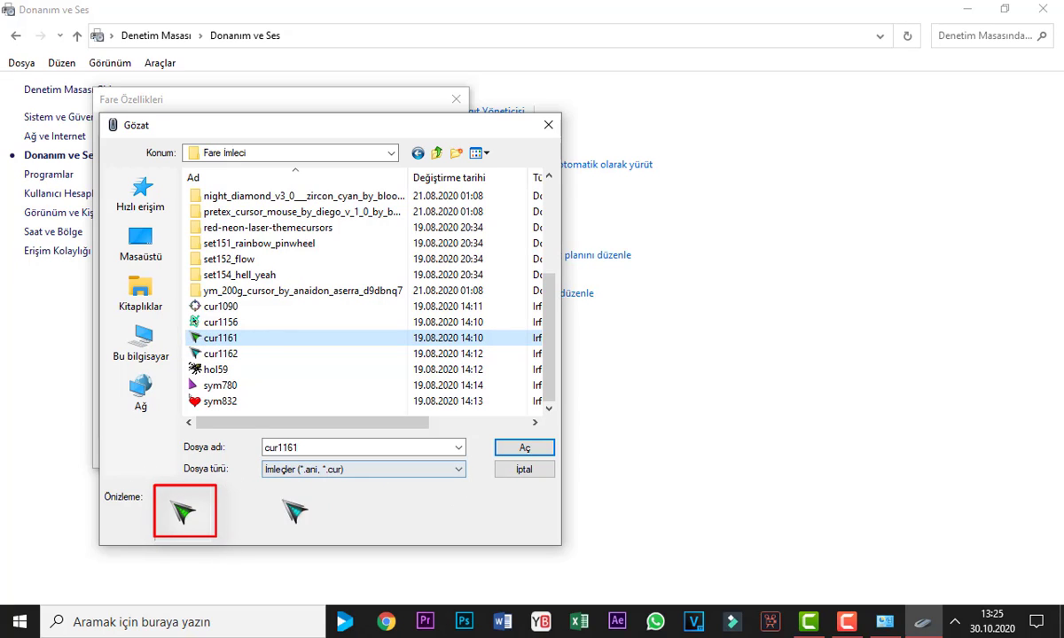
pyautogui.click(524, 448)
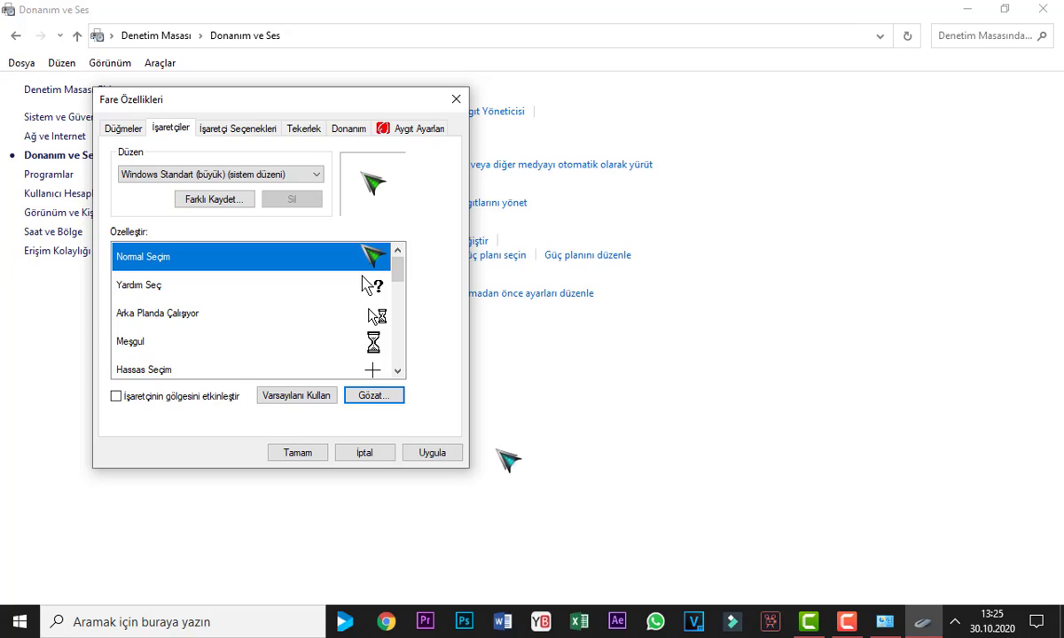
pyautogui.click(450, 456)
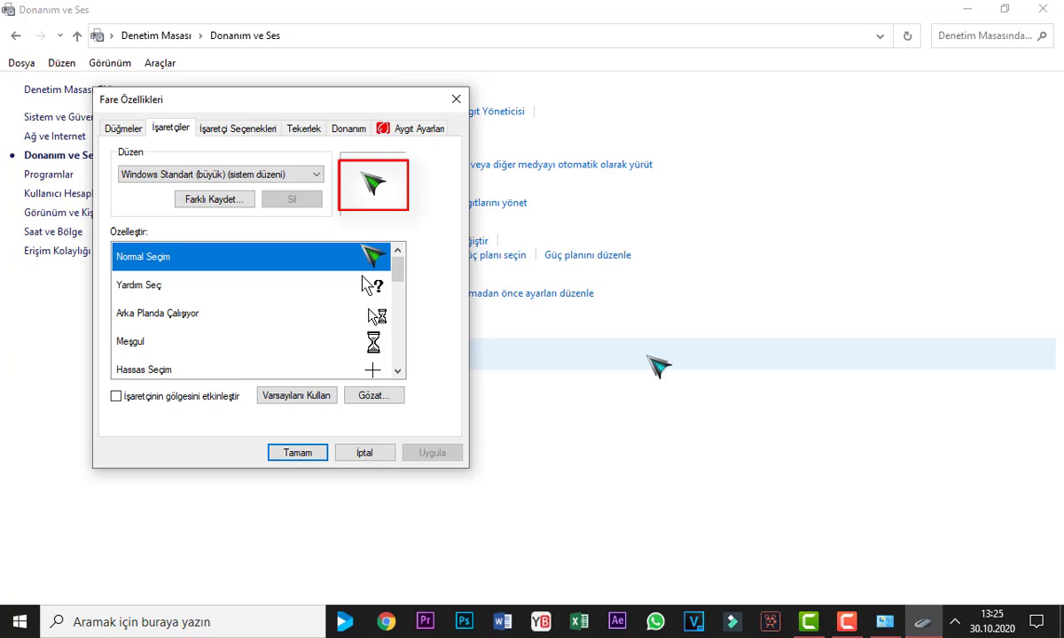
pyautogui.click(455, 99)
pyautogui.click(967, 9)
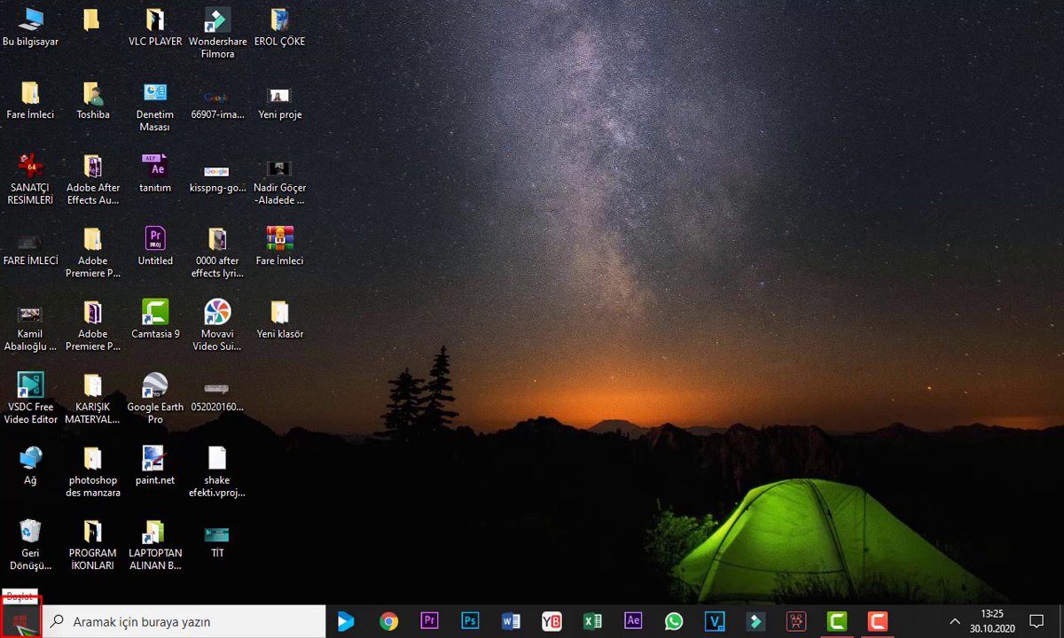
# - Open the additional mouse options from the Fare page under Cihazlar in Windows Settings and show the İşaretçiler settings
pyautogui.click(22, 625)
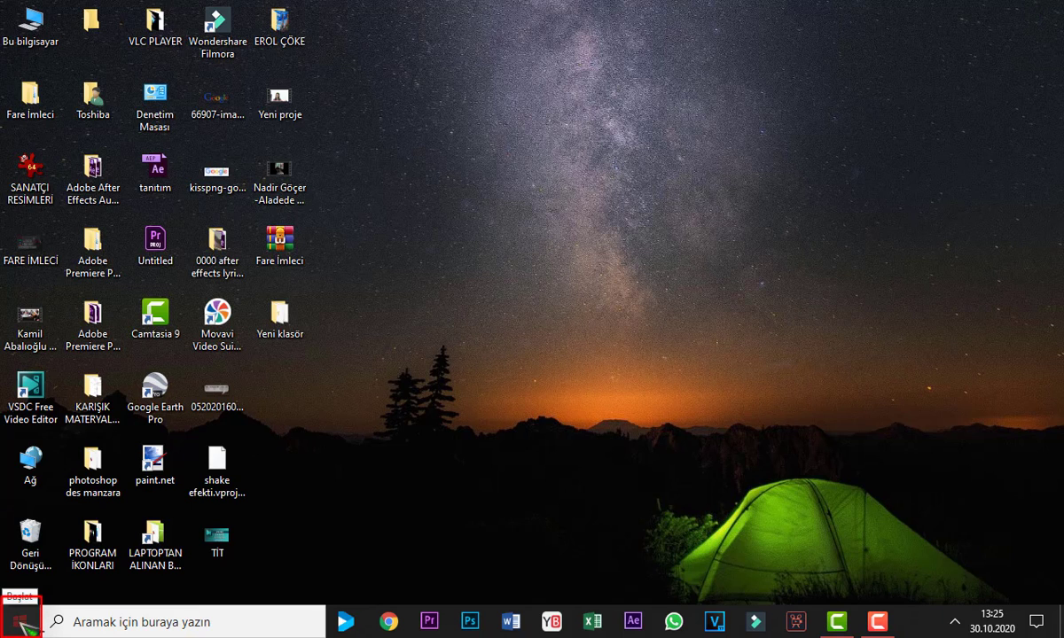
pyautogui.click(27, 556)
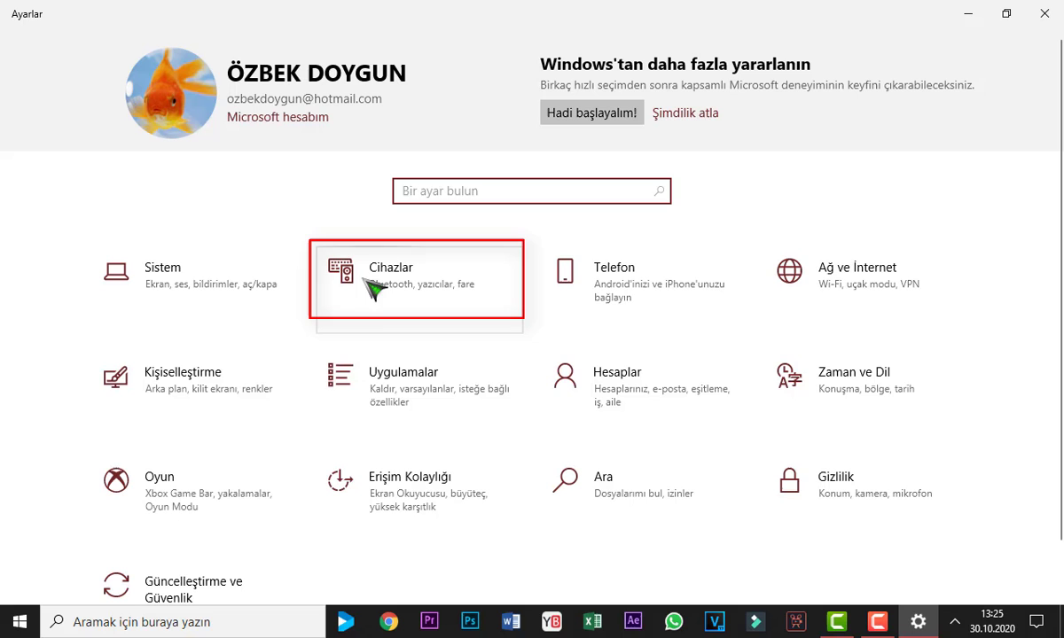
pyautogui.click(415, 288)
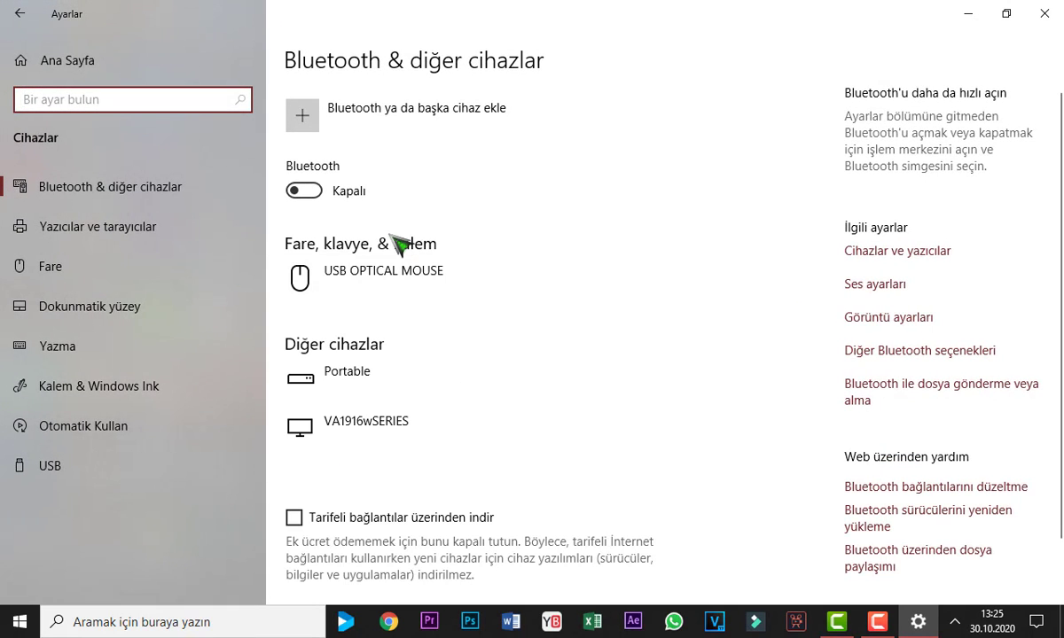
pyautogui.click(66, 273)
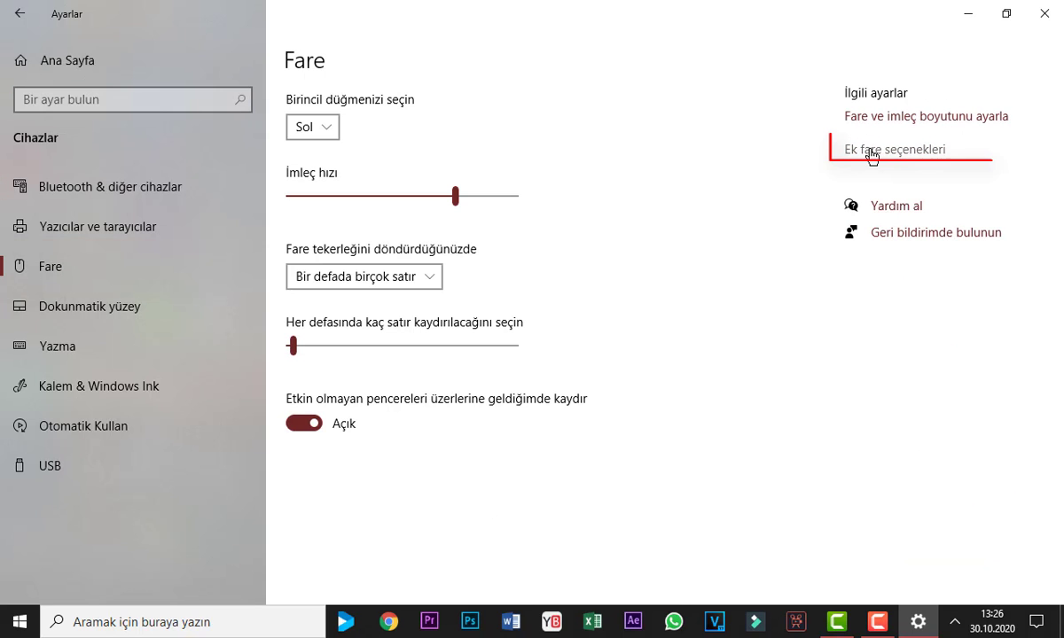
pyautogui.click(895, 150)
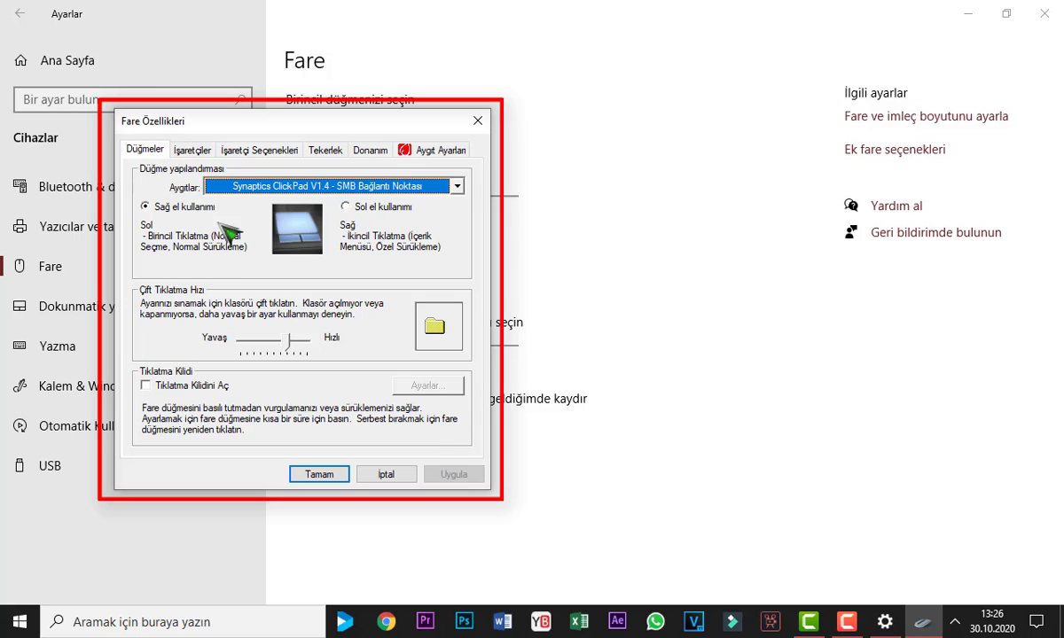
pyautogui.click(197, 149)
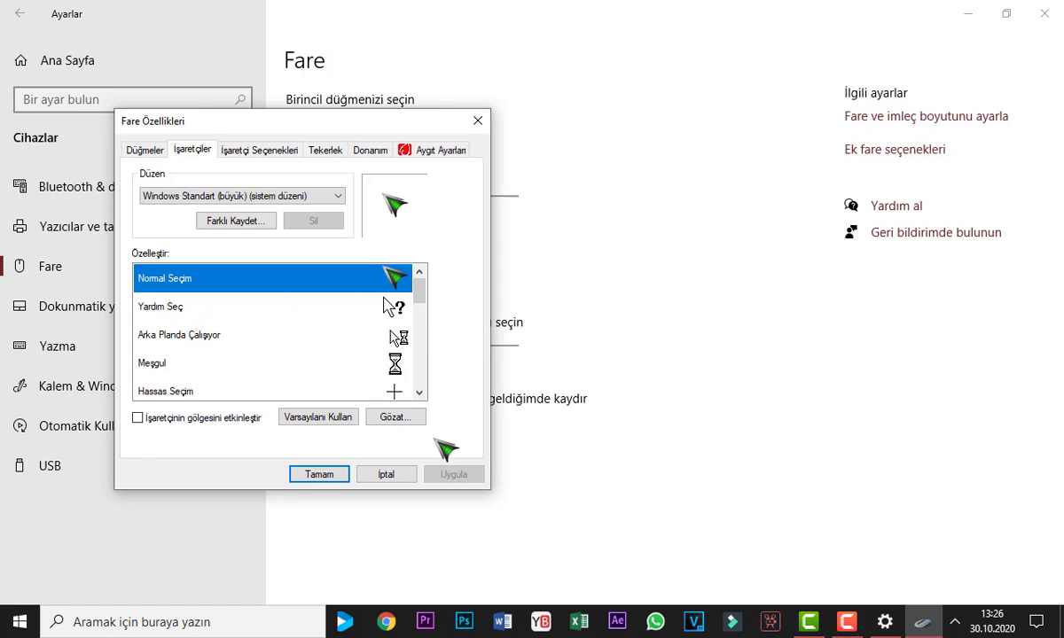
# - Browse for a new Normal Seçim pointer file and go from the desktop to the Yeni klasör folder
pyautogui.click(397, 418)
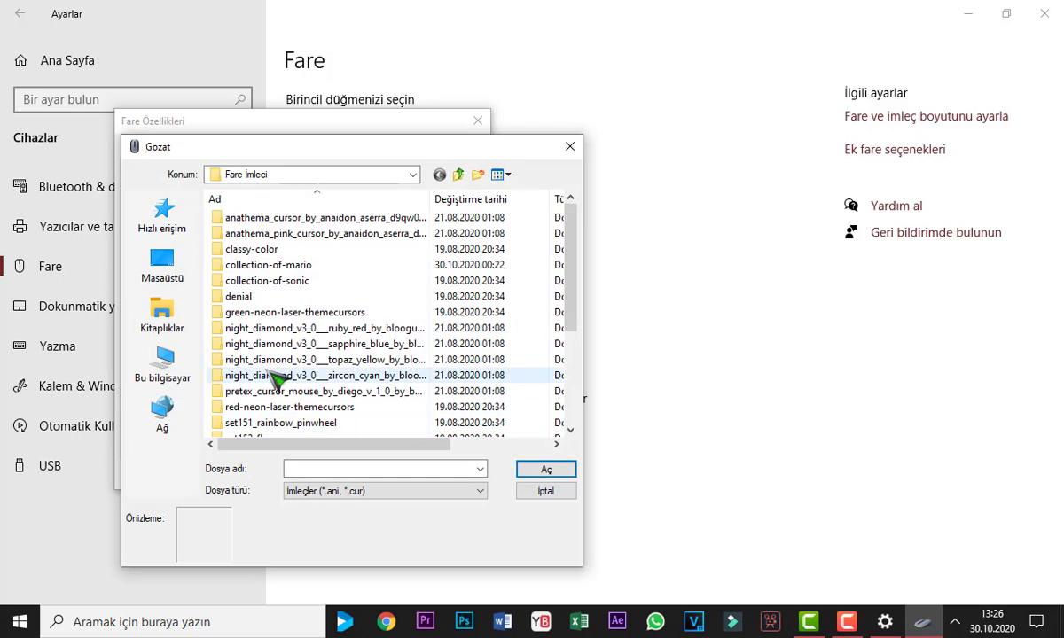
pyautogui.moveTo(569, 330); pyautogui.dragTo(567, 381)
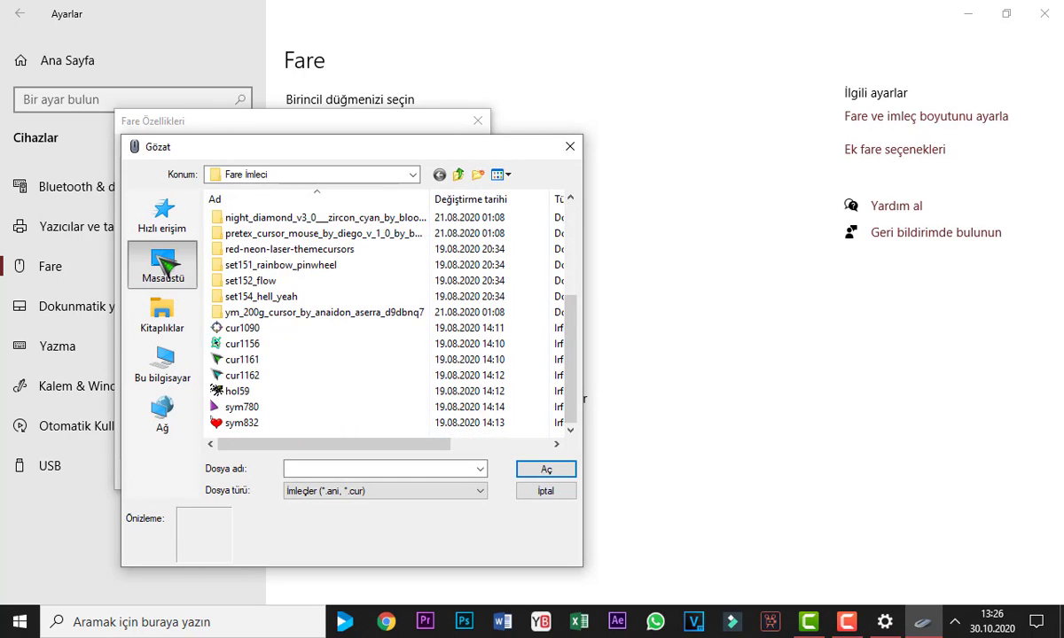
pyautogui.click(162, 264)
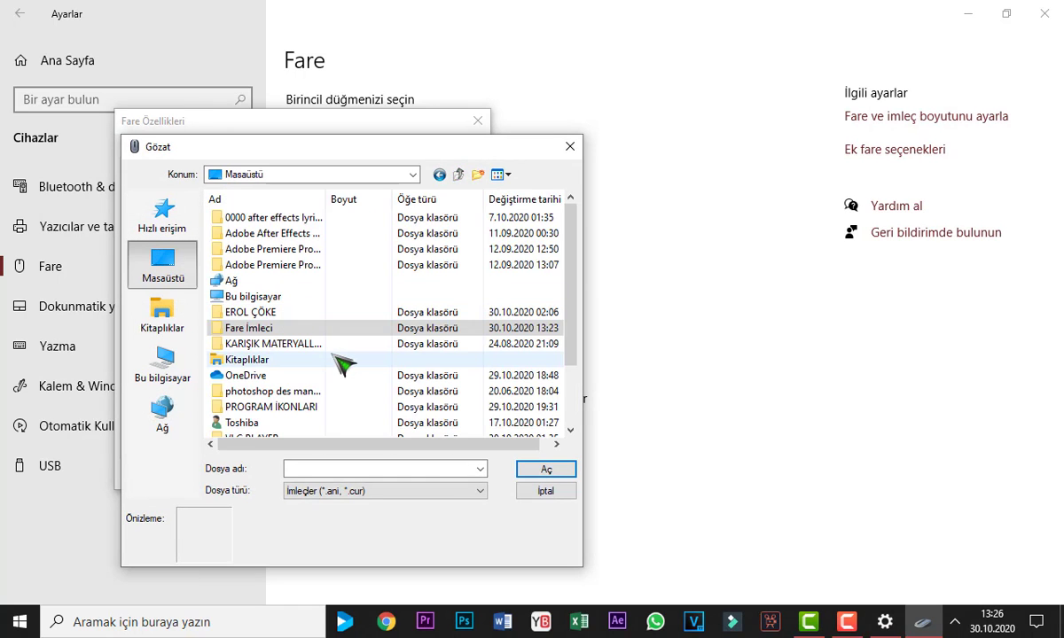
pyautogui.hotkey('alt', 'Left')
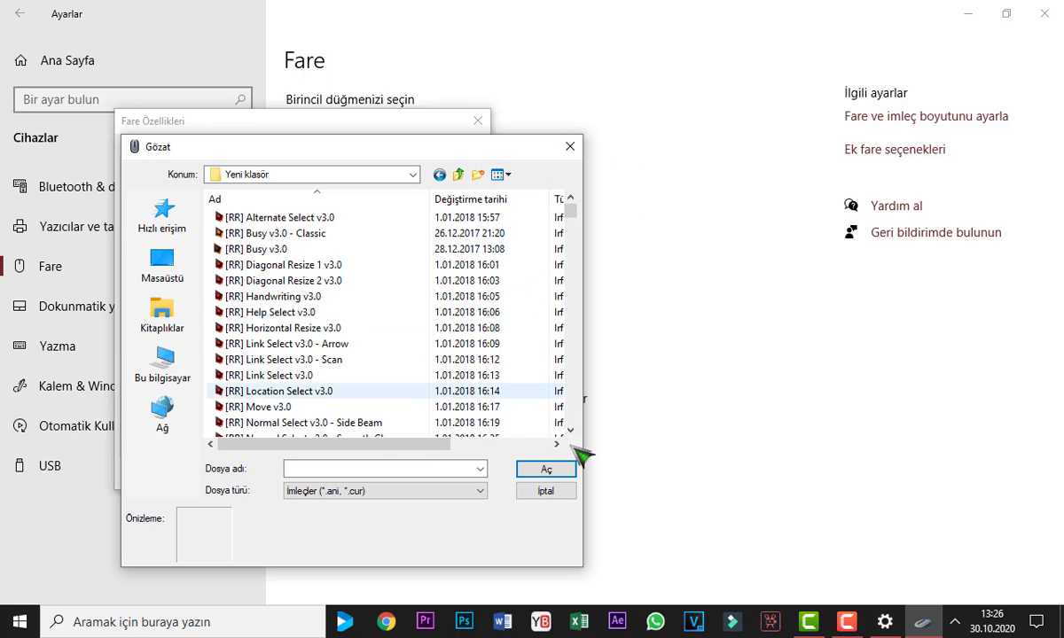
pyautogui.scroll(-3, 375, 332)
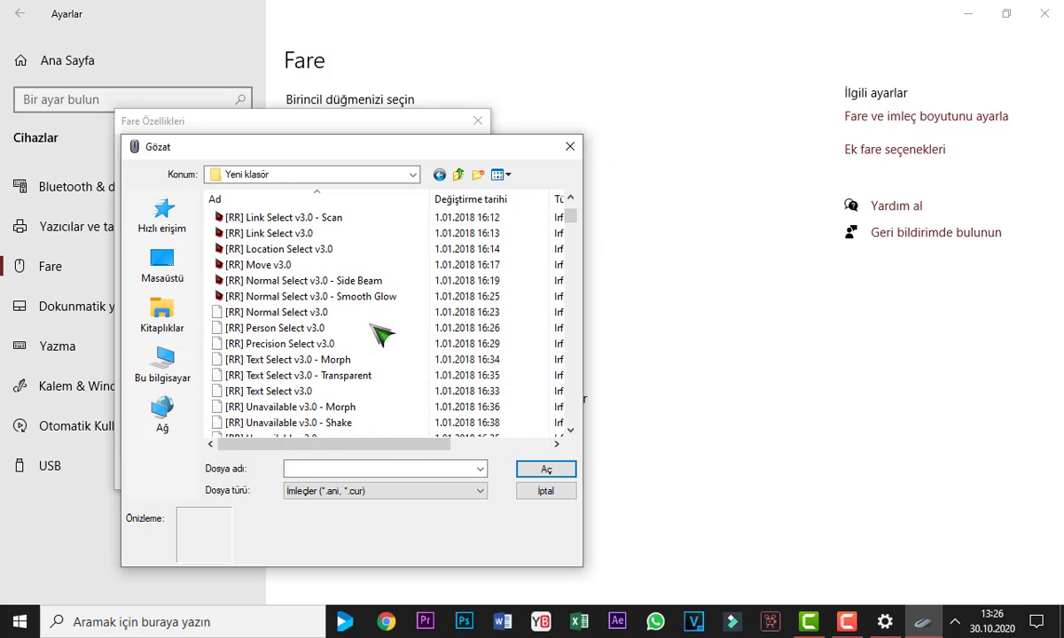
# - Apply the [RR] Move v3.0 cursor as the Normal Seçim pointer and close the mouse properties
pyautogui.click(241, 270)
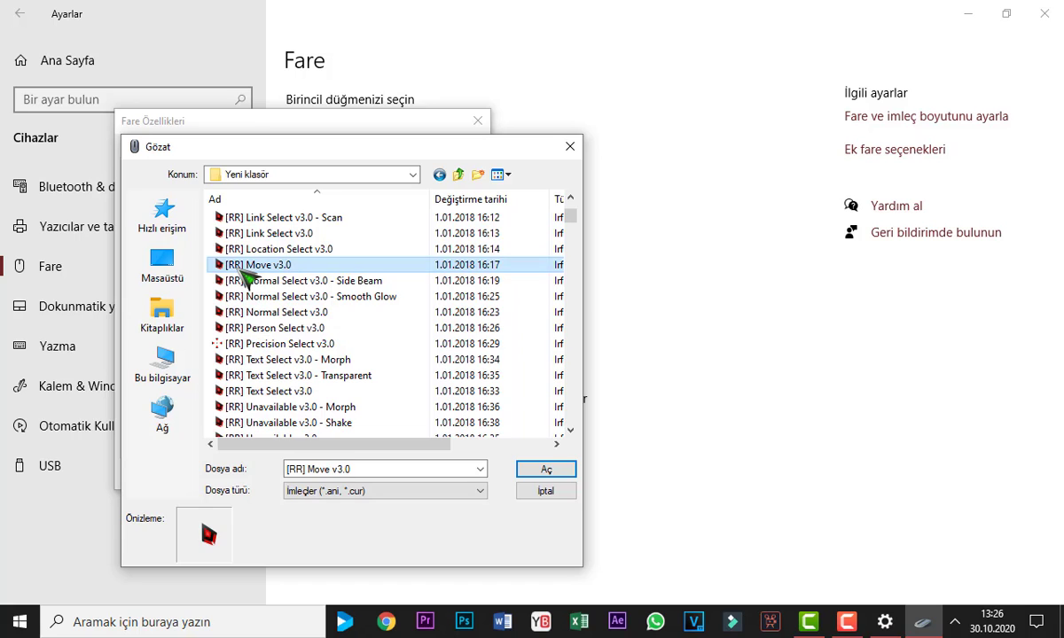
pyautogui.click(562, 469)
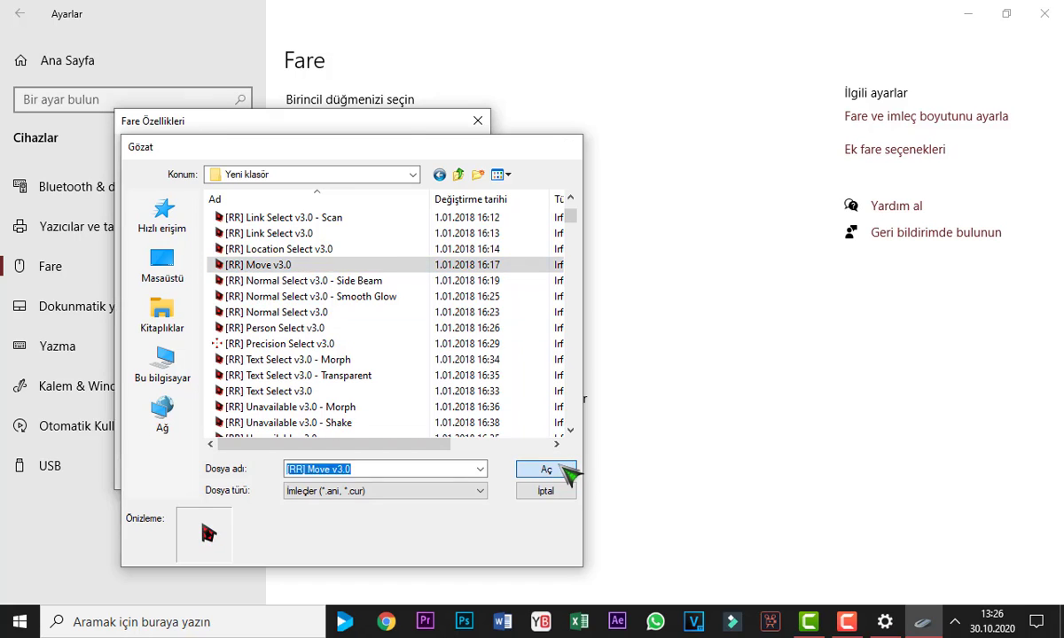
pyautogui.click(464, 474)
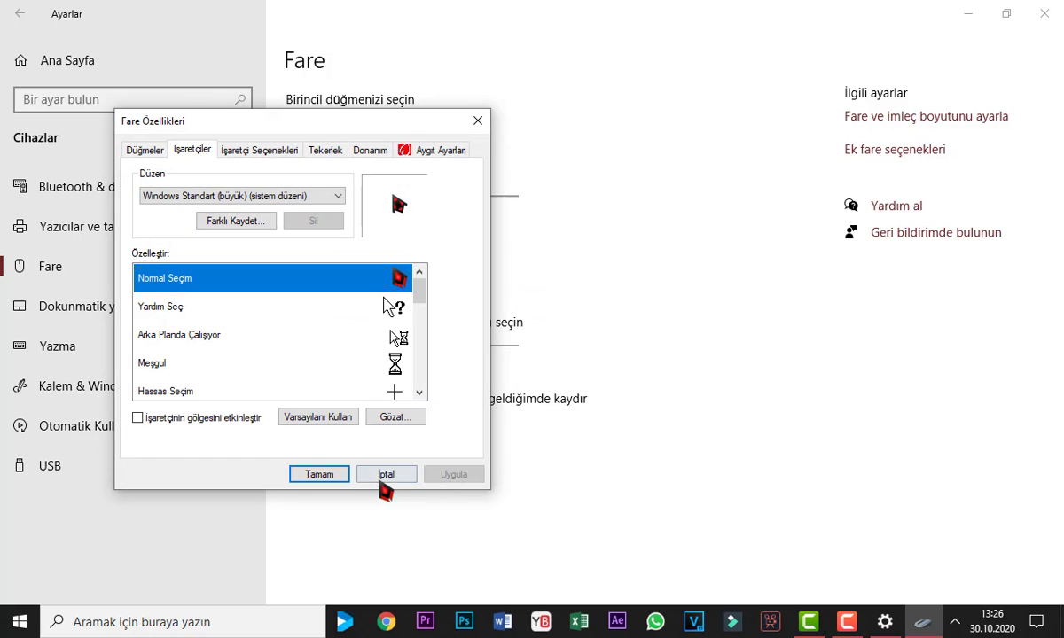
pyautogui.click(318, 479)
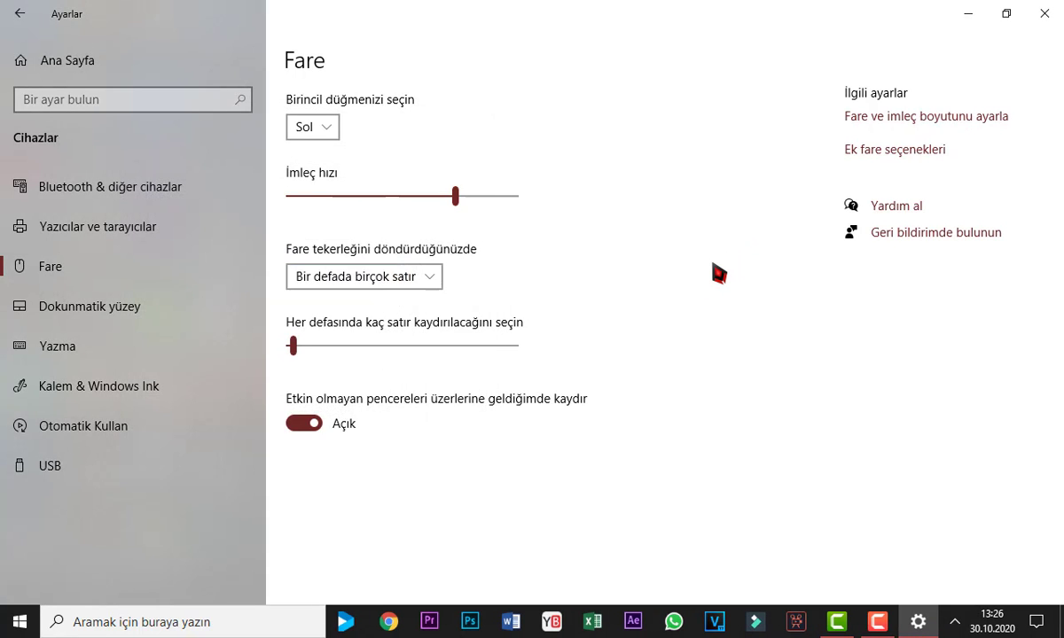